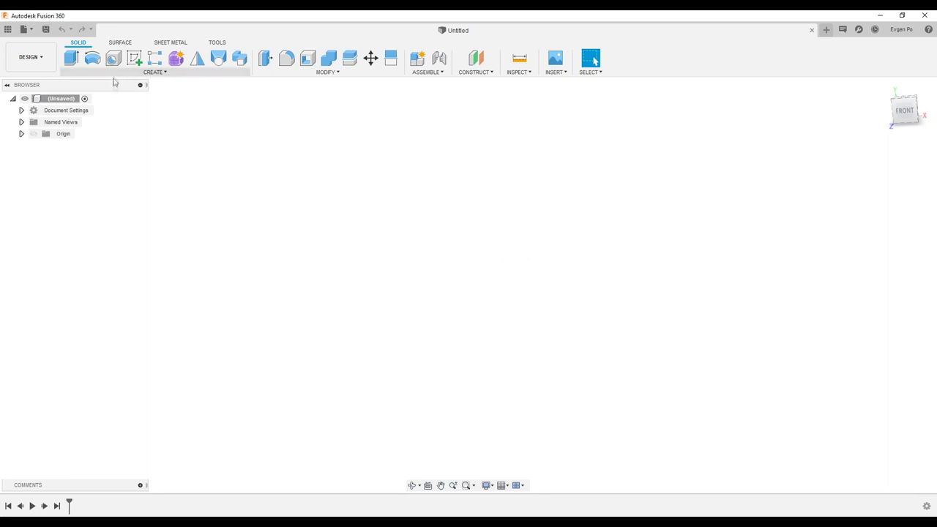
Start a new sketch from the Solid tab to display the origin planes
{"action": "left_click", "coordinate": [136, 62]}
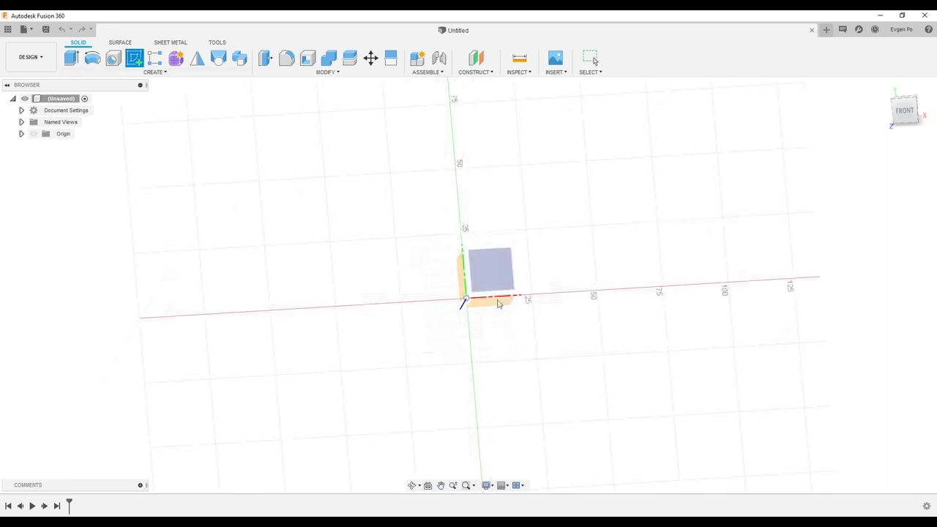
On the top plane, draw a 5-sided circumscribed polygon centred on the origin and finish the sketch
{"action": "left_click", "coordinate": [495, 305]}
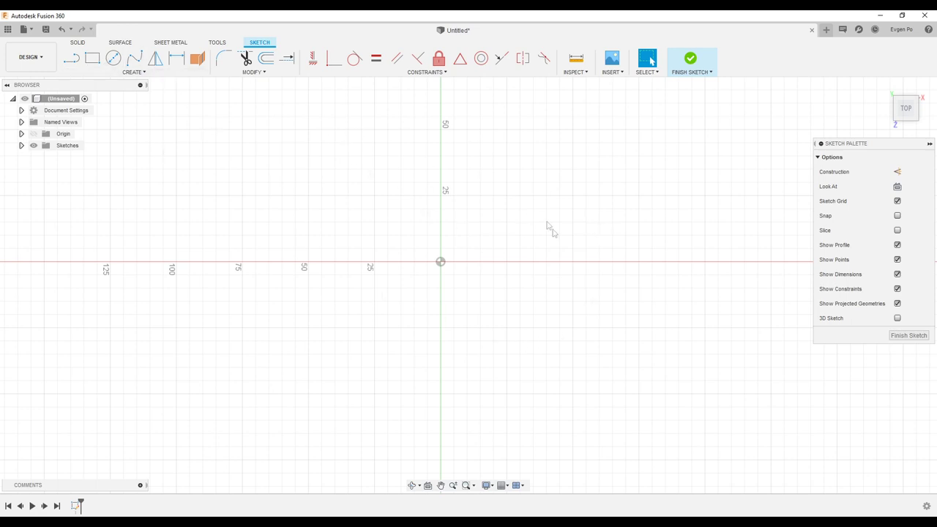
{"action": "left_click", "coordinate": [134, 72]}
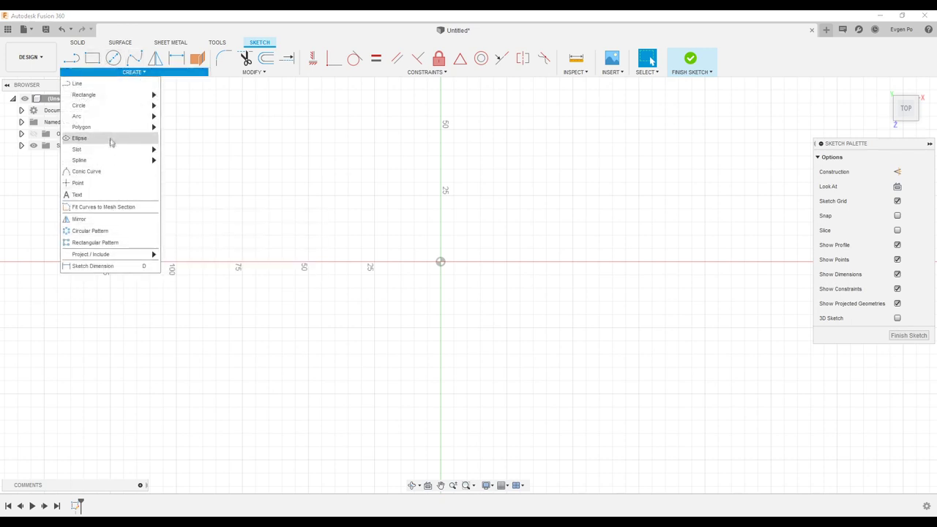
{"action": "mouse_move", "coordinate": [81, 127]}
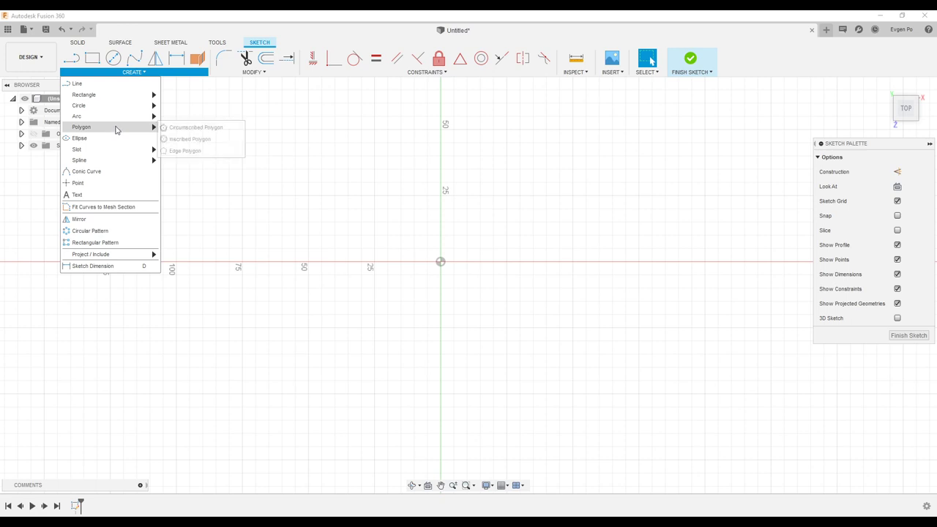
{"action": "left_click", "coordinate": [175, 127]}
{"action": "left_click", "coordinate": [439, 262]}
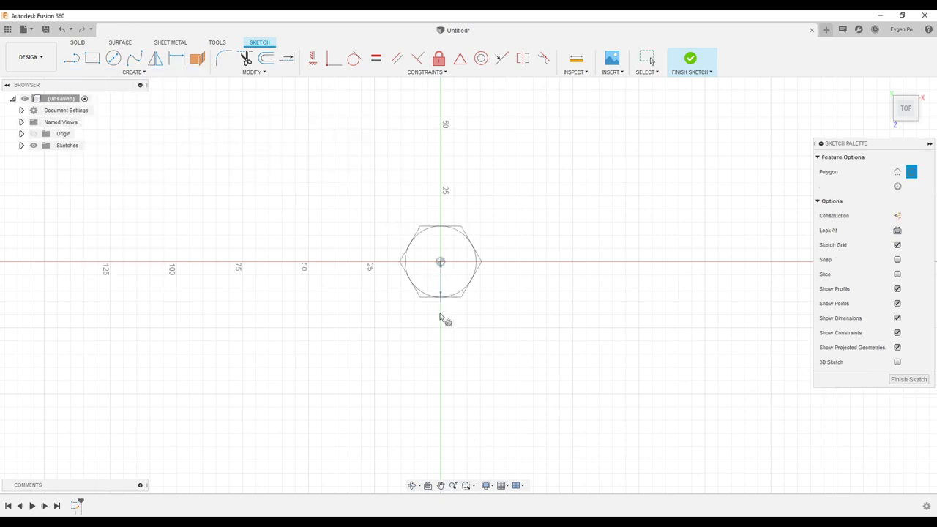
{"action": "type", "text": "5"}
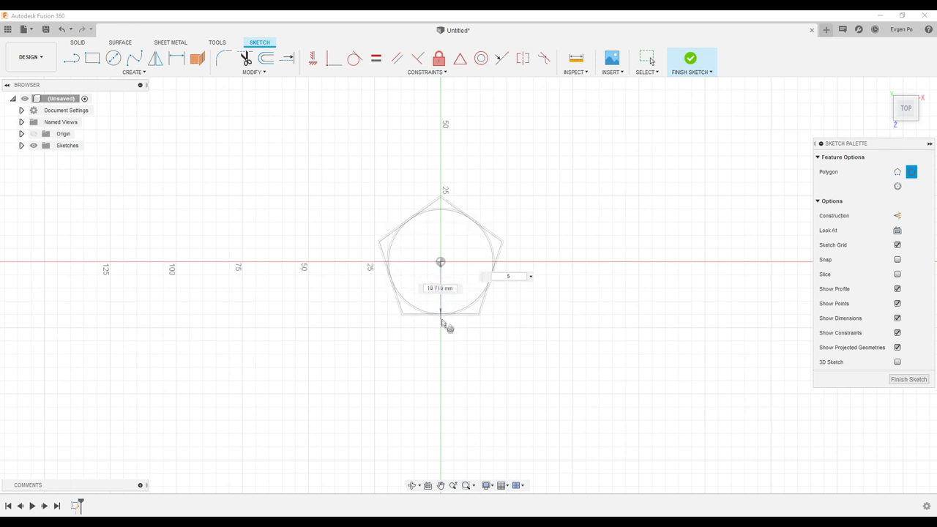
{"action": "left_click", "coordinate": [435, 328]}
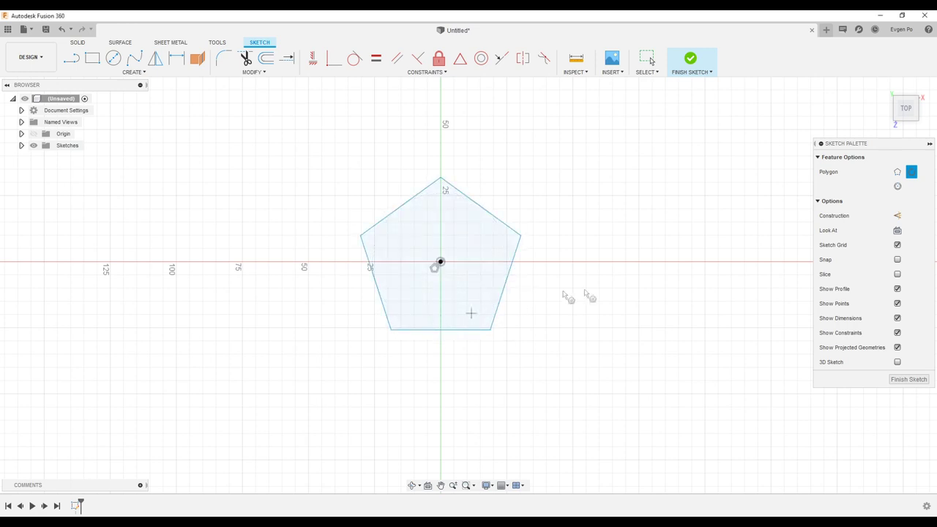
{"action": "left_click", "coordinate": [903, 379]}
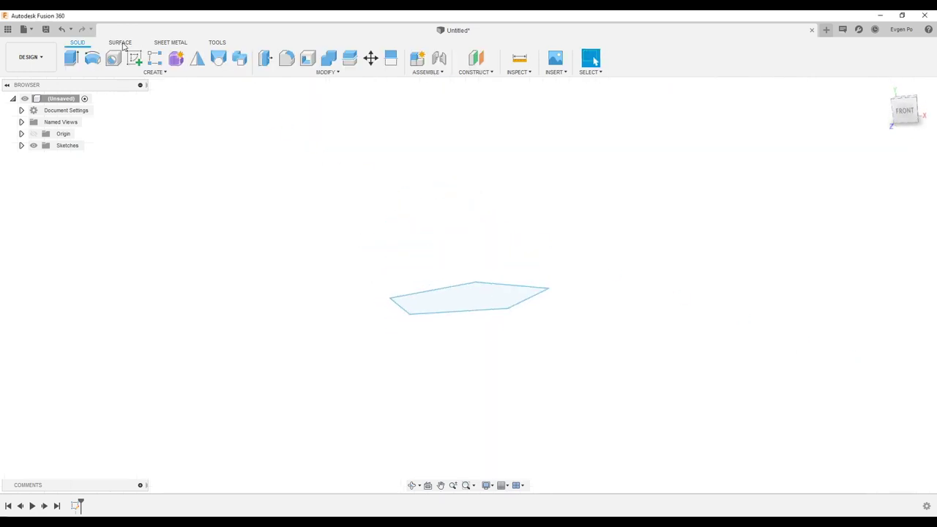
Fill the pentagon with a patch surface and reveal the Bodies folder
{"action": "left_click", "coordinate": [517, 305]}
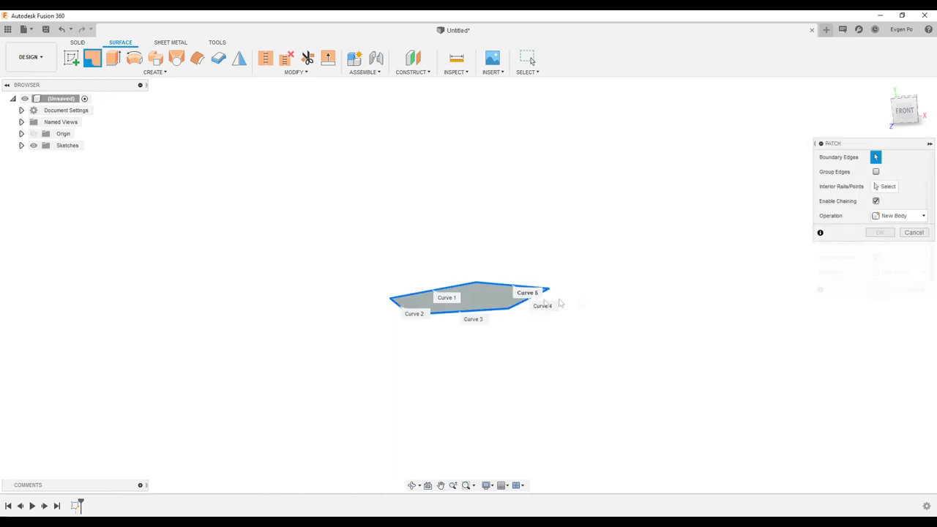
{"action": "left_click", "coordinate": [879, 292]}
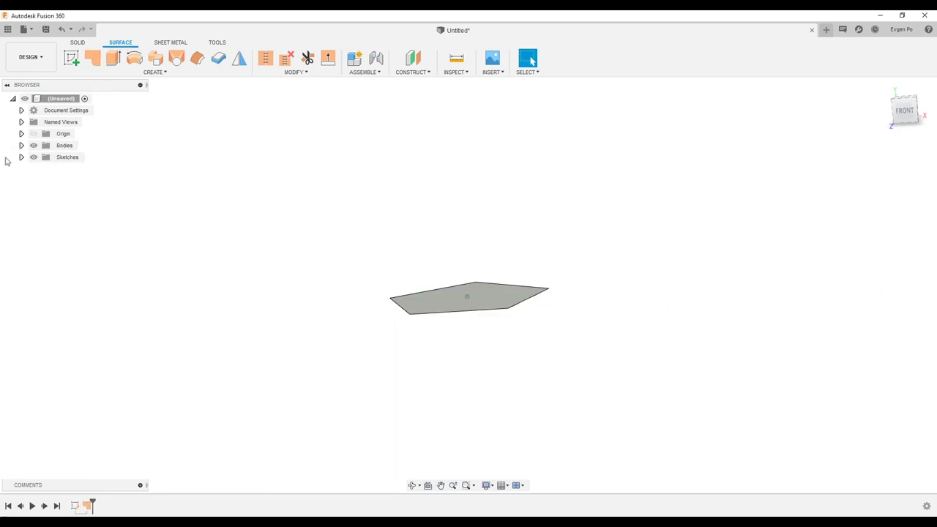
{"action": "left_click", "coordinate": [21, 145]}
Start Move/Copy on Body1 and choose a pentagon edge as the rotation axis
{"action": "right_click", "coordinate": [73, 157]}
{"action": "key", "text": "Escape"}
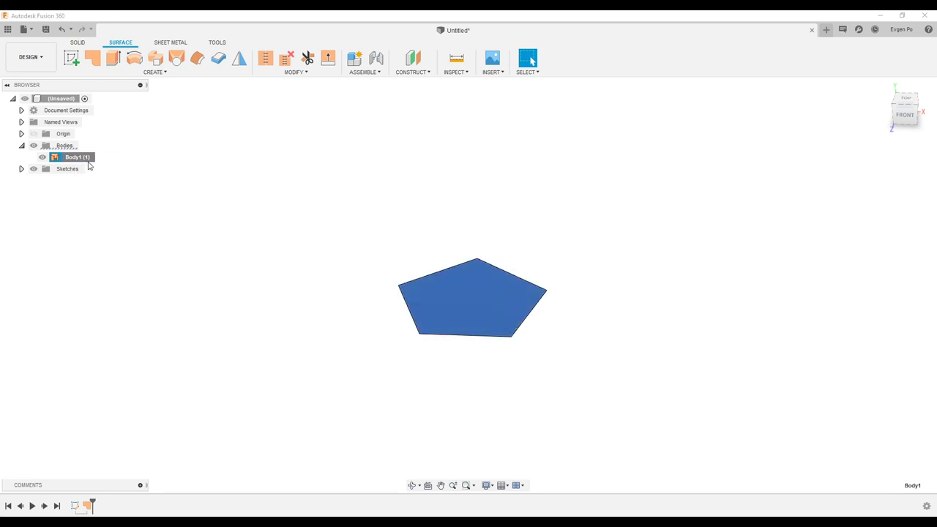
{"action": "key", "text": "m"}
{"action": "middle_click_drag", "start_coordinate": [439, 223], "coordinate": [461, 328], "text": "shift"}
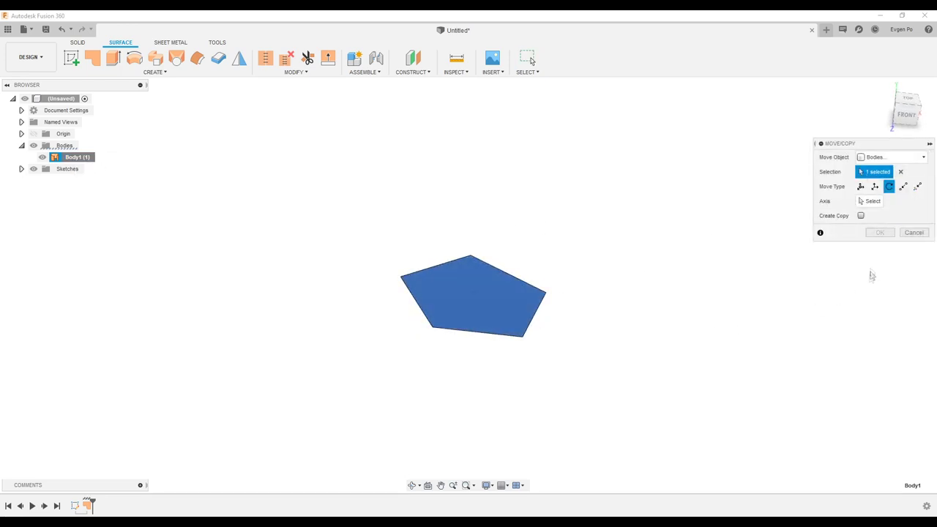
{"action": "left_click", "coordinate": [879, 201]}
{"action": "left_click", "coordinate": [537, 319]}
{"action": "mouse_move", "coordinate": [561, 324]}
{"action": "middle_mouse_down", "text": "shift"}
{"action": "mouse_move", "coordinate": [768, 282]}
{"action": "mouse_move", "coordinate": [553, 308]}
{"action": "middle_mouse_up", "text": "shift"}
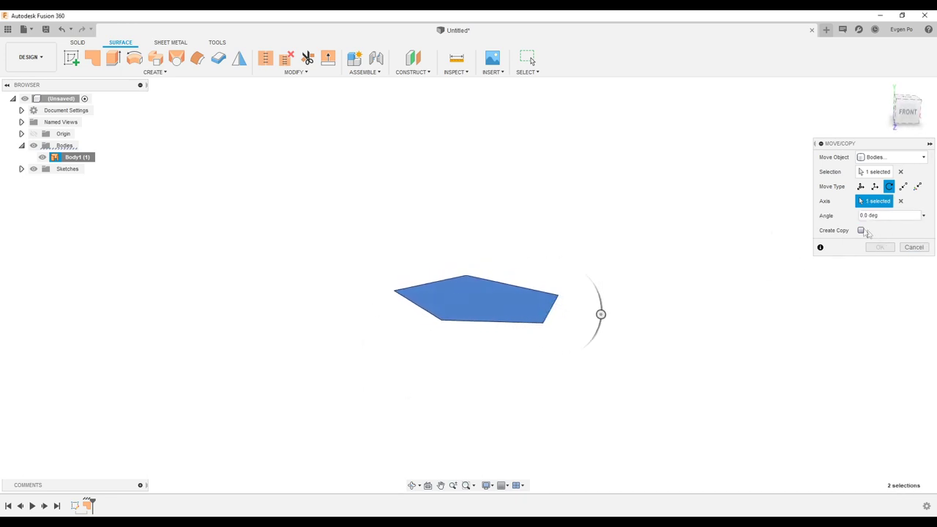
Create a copy rotated 116.565° about that edge, producing Body2
{"action": "left_click", "coordinate": [862, 232]}
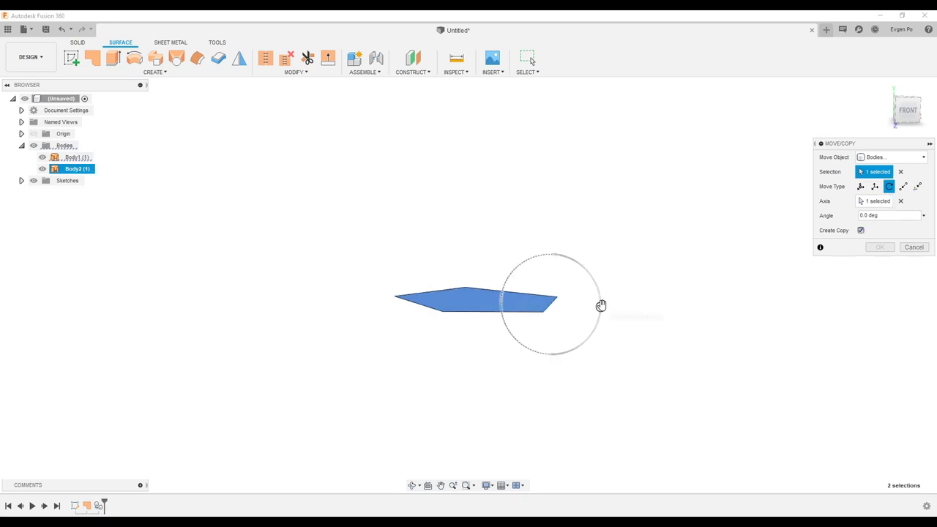
{"action": "left_click_drag", "start_coordinate": [601, 312], "coordinate": [574, 341]}
{"action": "type", "text": "125"}
{"action": "key", "text": "Return"}
{"action": "type", "text": "116."}
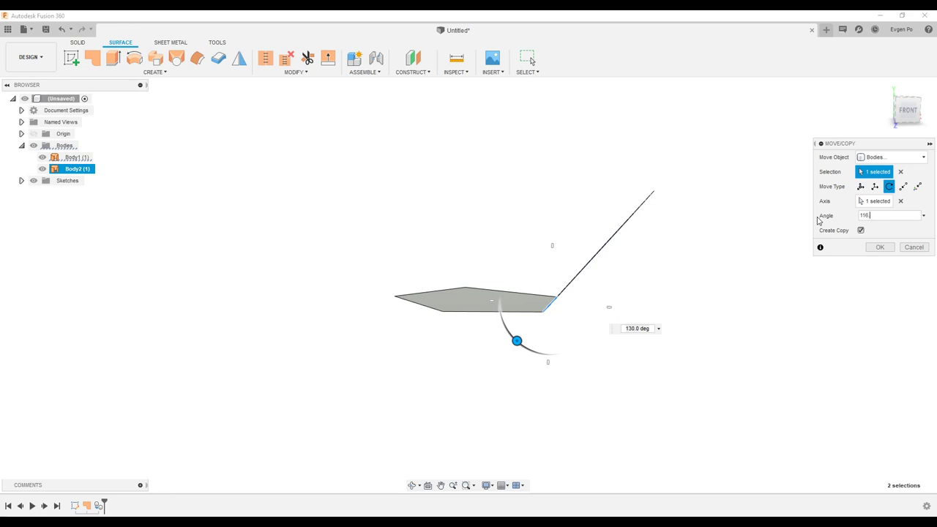
{"action": "type", "text": "565"}
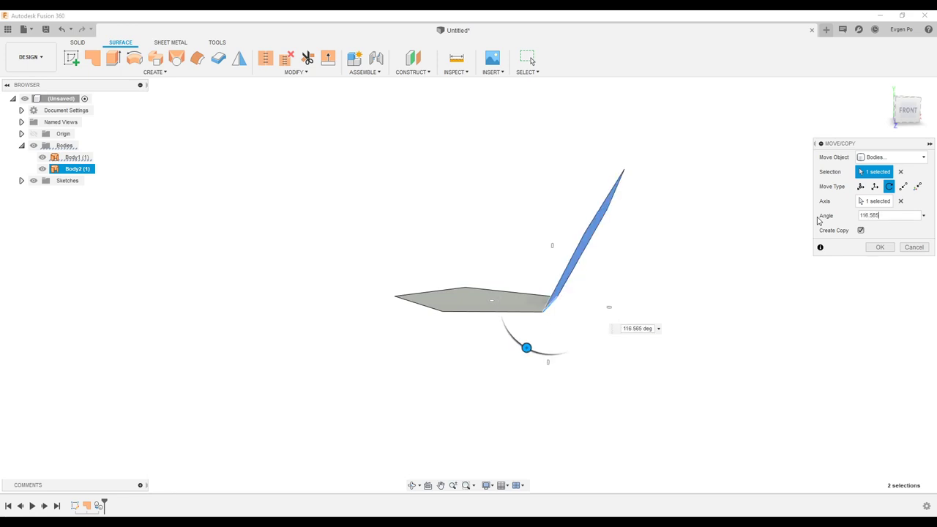
{"action": "key", "text": "Return"}
{"action": "mouse_move", "coordinate": [816, 220]}
{"action": "middle_mouse_down", "text": "shift"}
{"action": "mouse_move", "coordinate": [652, 247]}
{"action": "mouse_move", "coordinate": [644, 190]}
{"action": "mouse_move", "coordinate": [572, 266]}
{"action": "mouse_move", "coordinate": [514, 232]}
{"action": "mouse_move", "coordinate": [605, 278]}
{"action": "middle_mouse_up", "text": "shift"}
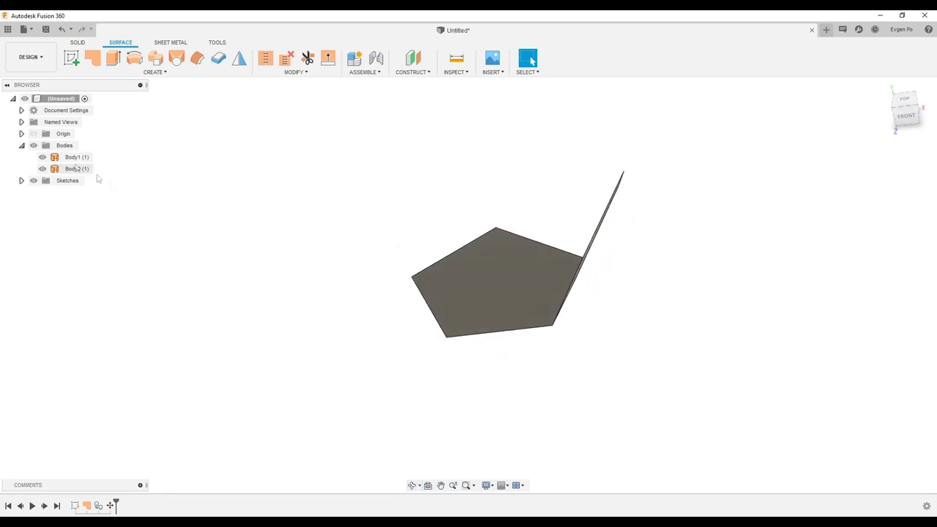
{"action": "left_click", "coordinate": [34, 134]}
Circular-pattern the tilted face 5 times about the vertical axis
{"action": "mouse_move", "coordinate": [449, 193]}
{"action": "middle_mouse_down", "text": "shift"}
{"action": "mouse_move", "coordinate": [482, 215]}
{"action": "mouse_move", "coordinate": [484, 193]}
{"action": "middle_mouse_up", "text": "shift"}
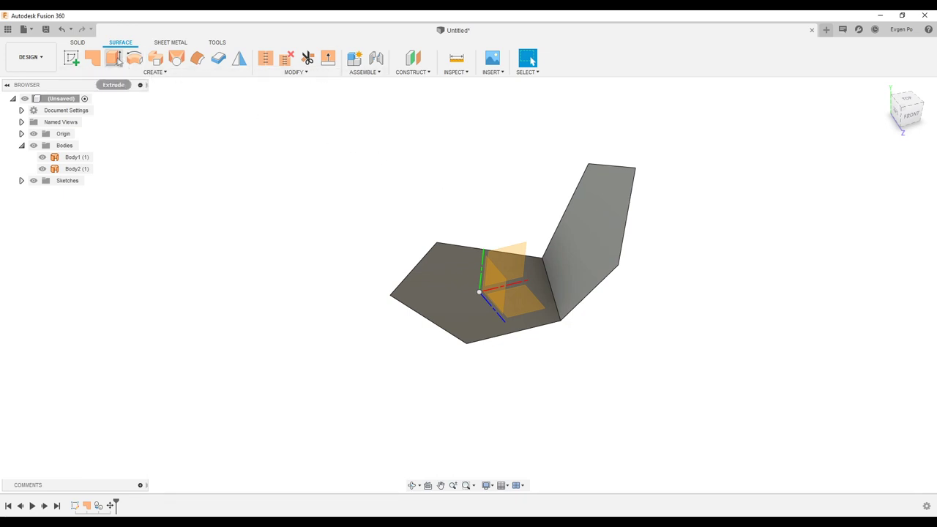
{"action": "left_click", "coordinate": [137, 74]}
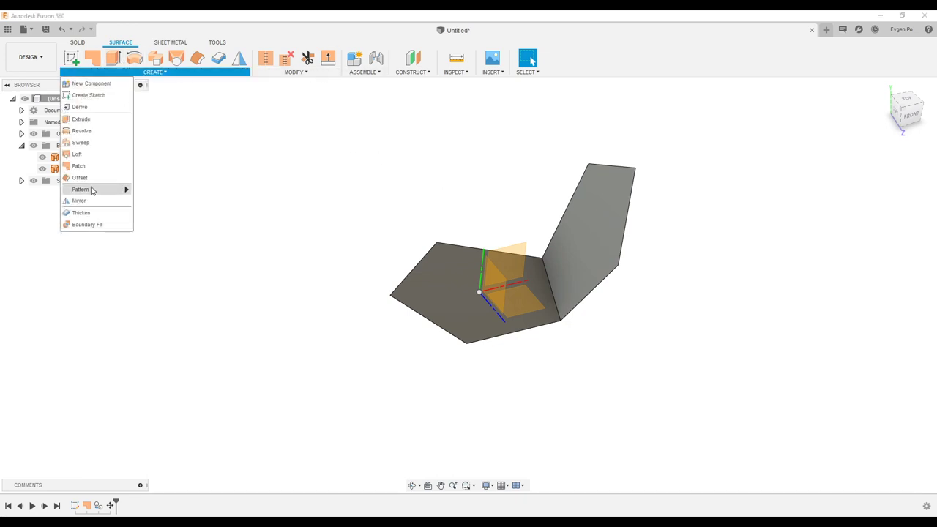
{"action": "left_click", "coordinate": [160, 201]}
{"action": "left_click", "coordinate": [578, 220]}
{"action": "left_click", "coordinate": [881, 188]}
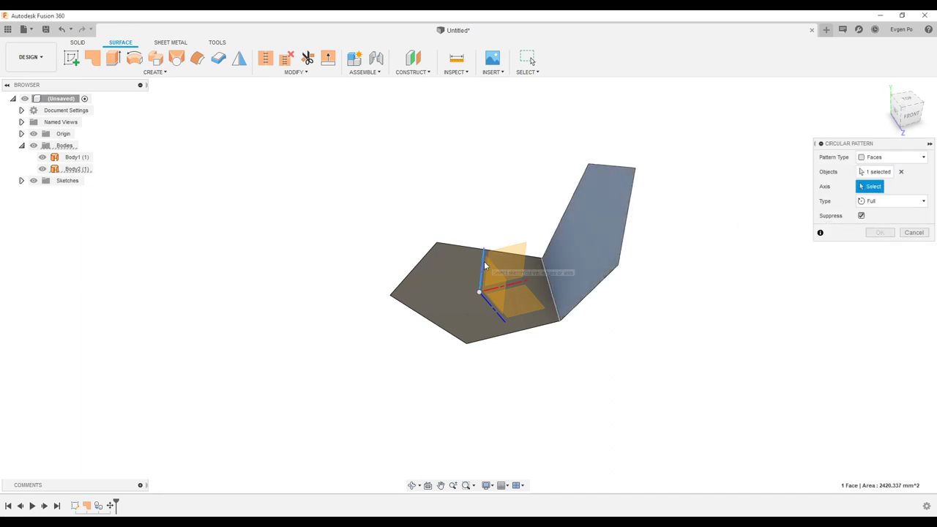
{"action": "left_click", "coordinate": [484, 266]}
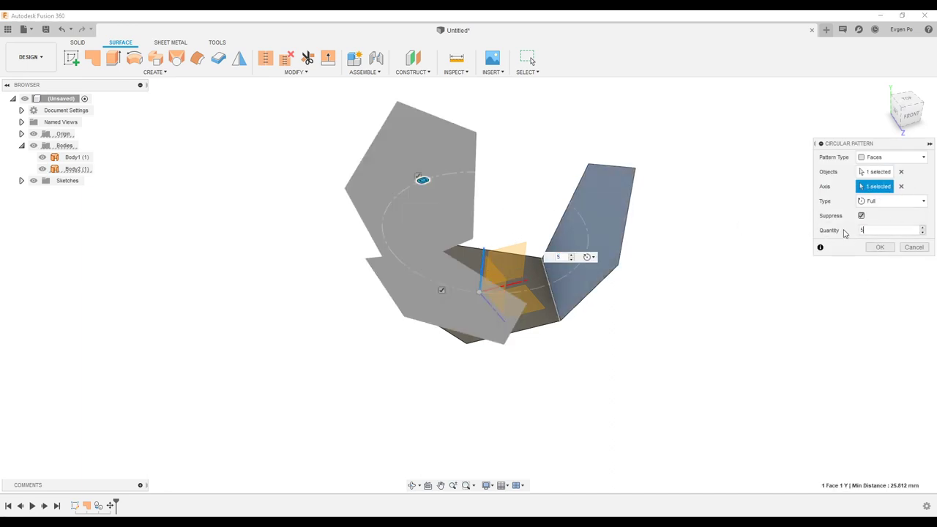
{"action": "left_click", "coordinate": [881, 248]}
Orbit around the bowl and select Body6 in the browser
{"action": "middle_click_drag", "start_coordinate": [879, 246], "coordinate": [707, 181], "text": "shift"}
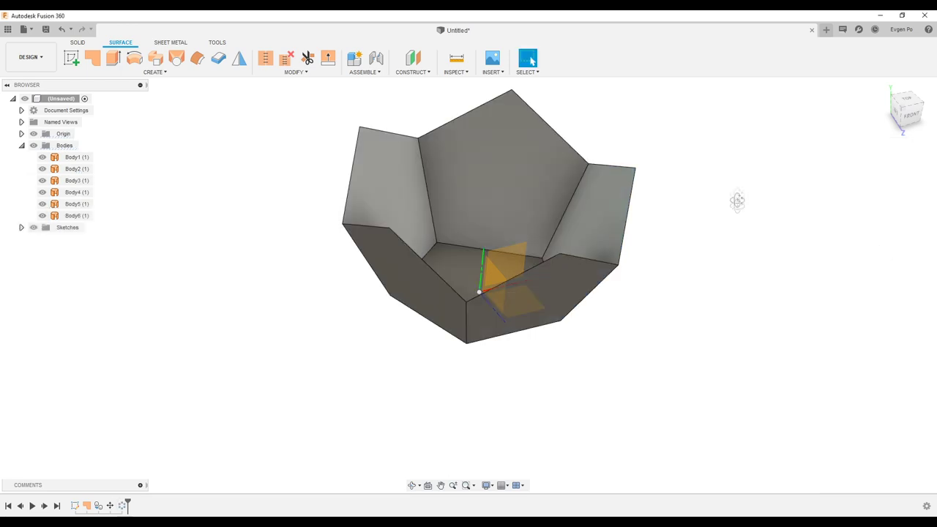
{"action": "key", "text": "Escape"}
{"action": "left_click", "coordinate": [78, 215]}
{"action": "right_click", "coordinate": [82, 216]}
{"action": "key", "text": "Escape"}
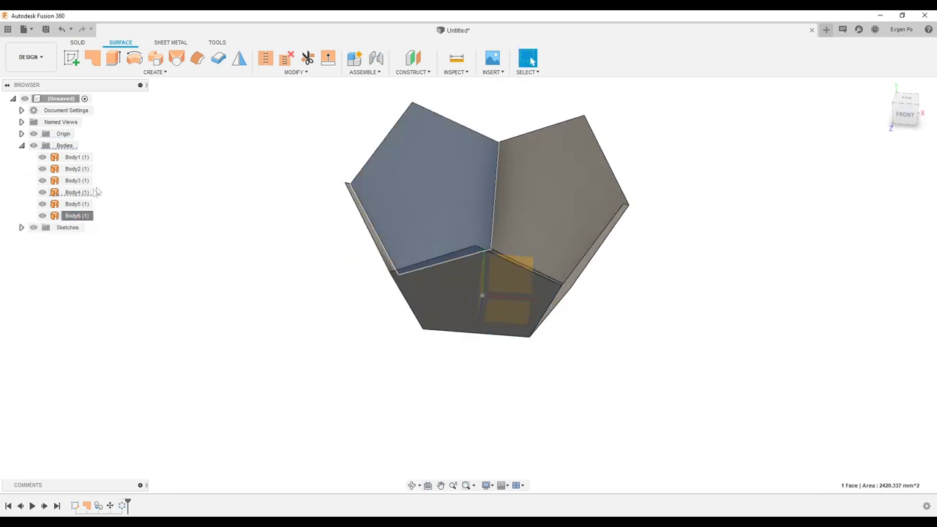
Rotate a copy of Body4 by -116.565° about its top edge, creating Body7
{"action": "right_click", "coordinate": [77, 192]}
{"action": "left_click", "coordinate": [100, 200]}
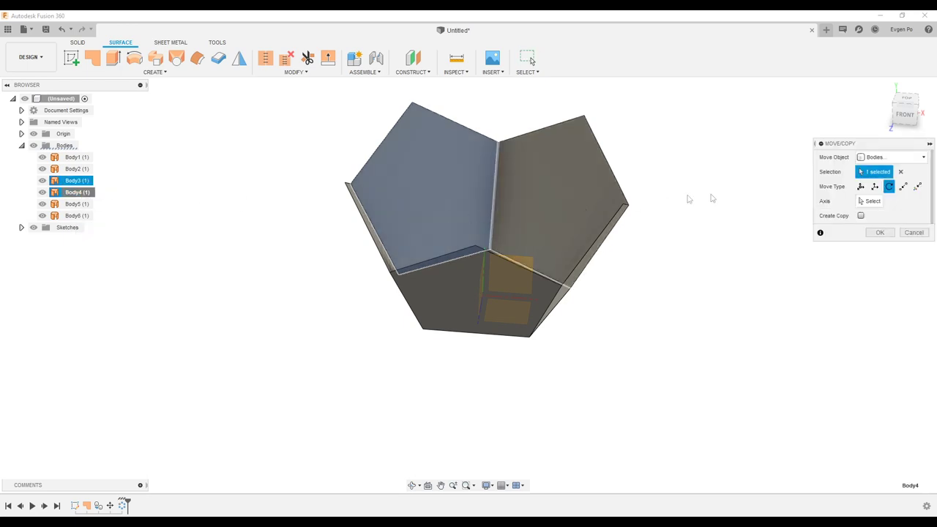
{"action": "left_click", "coordinate": [871, 200]}
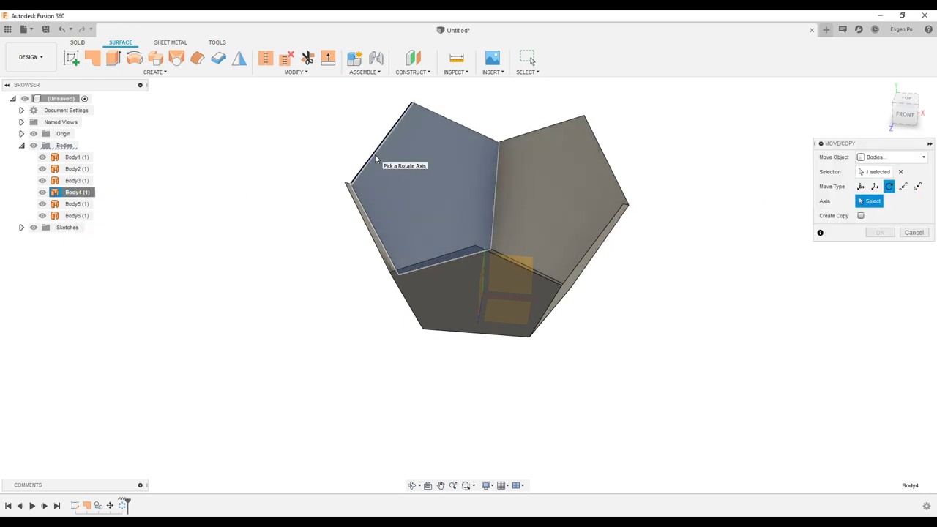
{"action": "left_click", "coordinate": [376, 160]}
{"action": "mouse_move", "coordinate": [376, 160]}
{"action": "middle_mouse_down", "text": "shift"}
{"action": "mouse_move", "coordinate": [382, 212]}
{"action": "mouse_move", "coordinate": [399, 214]}
{"action": "middle_mouse_up", "text": "shift"}
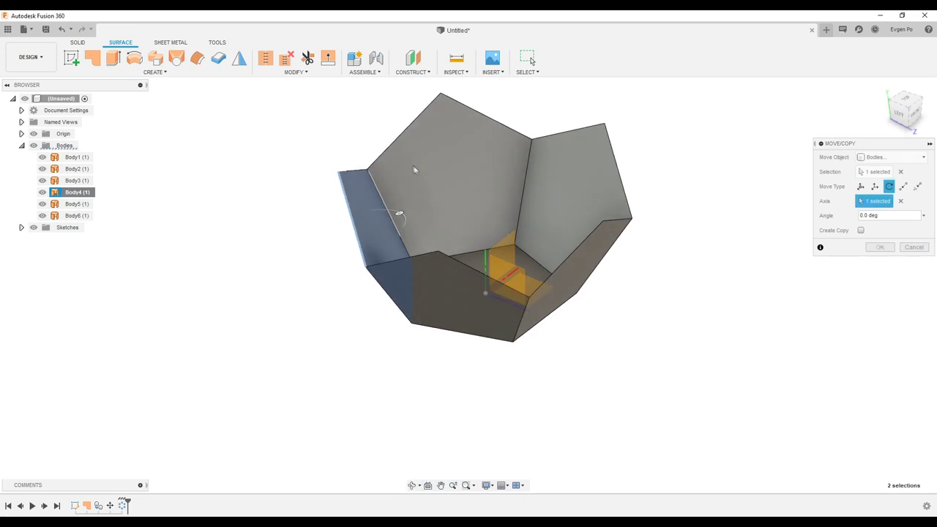
{"action": "left_click", "coordinate": [861, 230]}
{"action": "middle_click_drag", "start_coordinate": [665, 201], "coordinate": [381, 166], "text": "shift"}
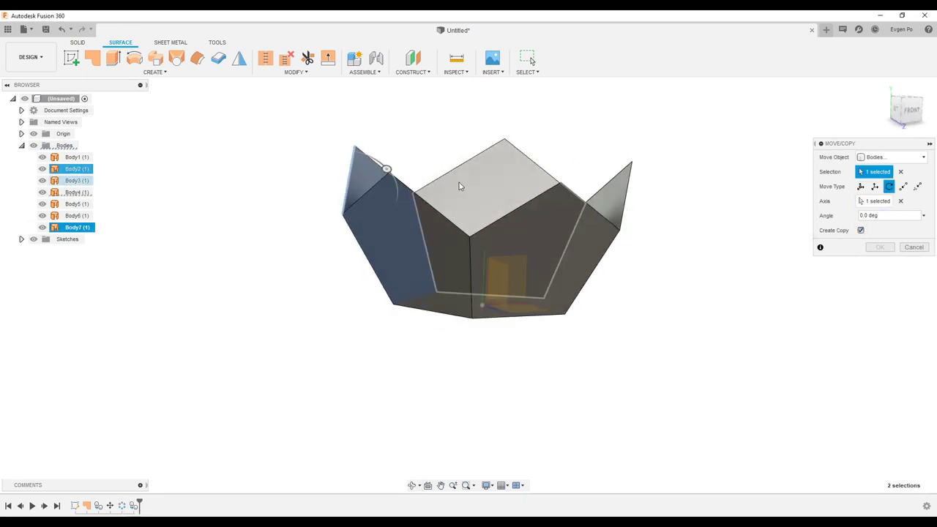
{"action": "left_click_drag", "start_coordinate": [380, 163], "coordinate": [318, 153]}
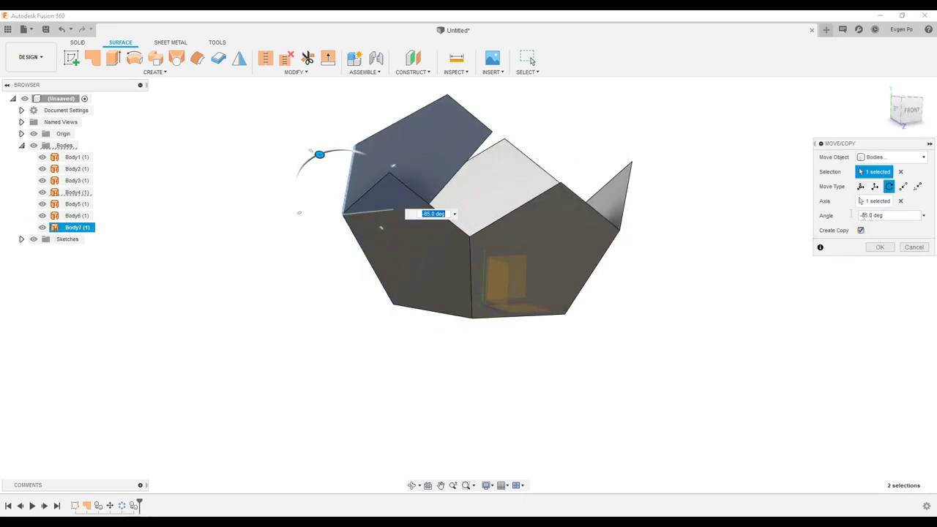
{"action": "type", "text": "-116"}
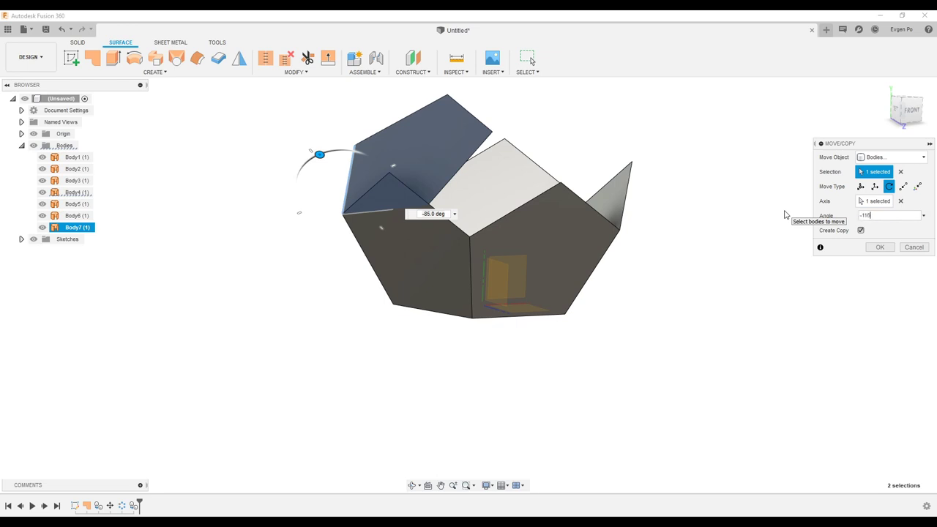
{"action": "key", "text": "Return"}
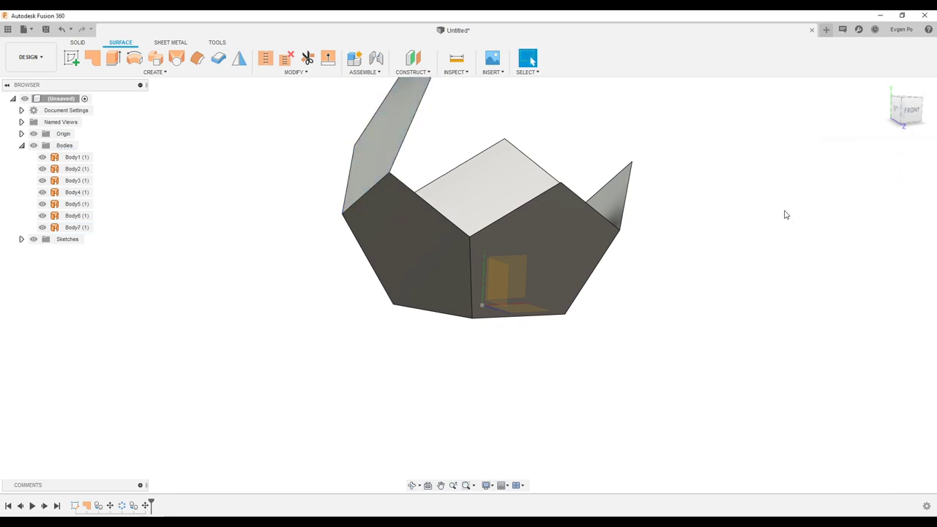
{"action": "scroll", "coordinate": [785, 211], "scroll_direction": "down", "scroll_amount": 3}
{"action": "left_click", "coordinate": [155, 71]}
{"action": "mouse_move", "coordinate": [80, 189]}
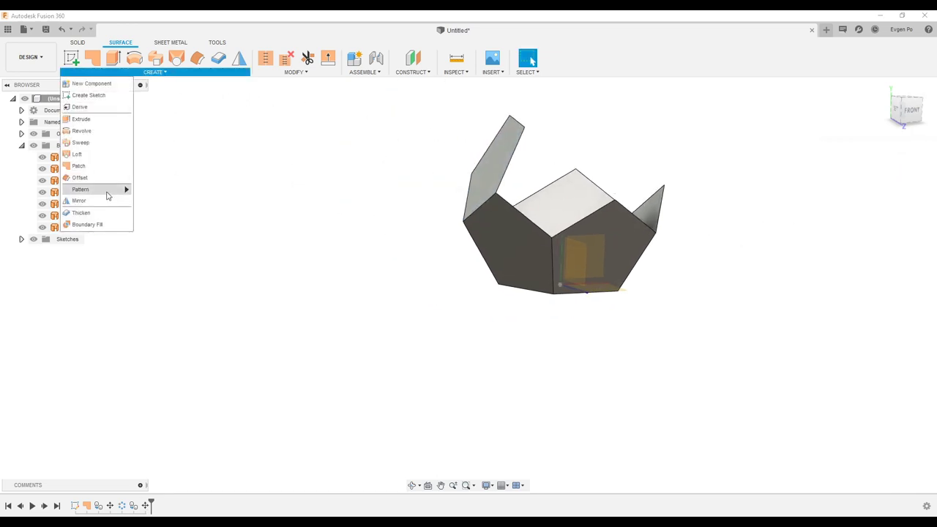
Circular-pattern the flap face 5 times about the bottom edge
{"action": "left_click", "coordinate": [151, 202]}
{"action": "left_click", "coordinate": [492, 150]}
{"action": "left_click", "coordinate": [875, 187]}
{"action": "middle_click_drag", "start_coordinate": [678, 168], "coordinate": [605, 206], "text": "shift"}
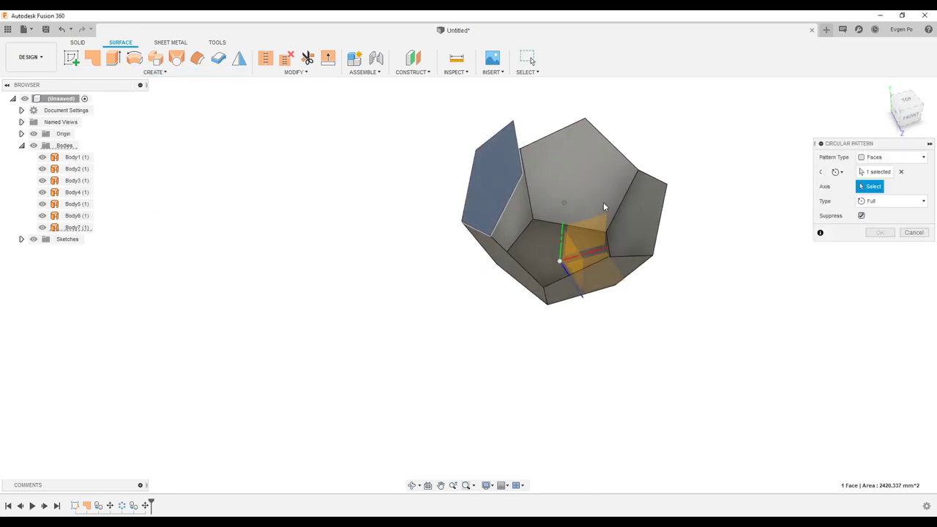
{"action": "left_click", "coordinate": [564, 240]}
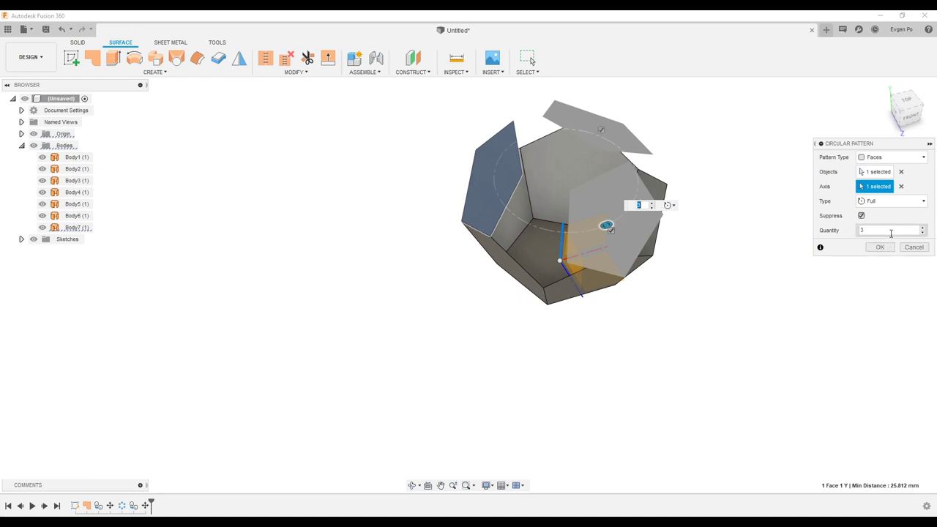
{"action": "type", "text": "6"}
{"action": "key", "text": "Return"}
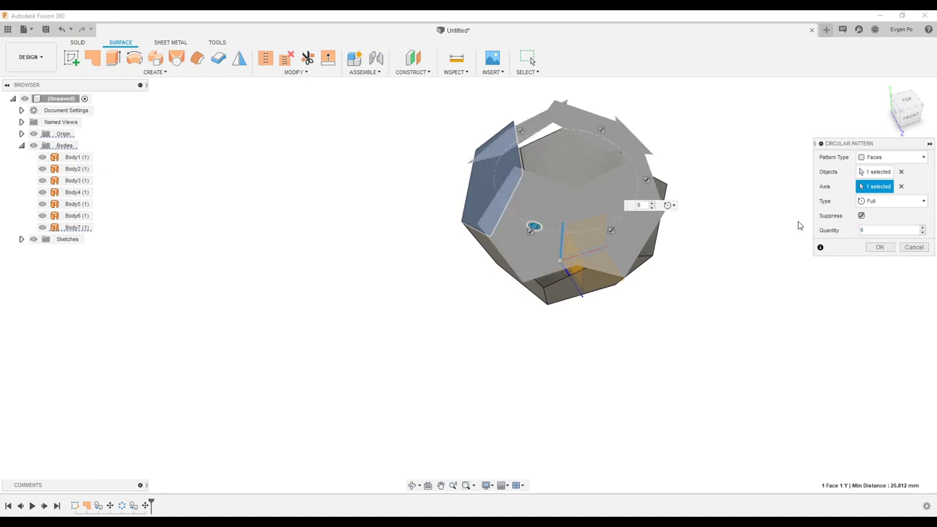
{"action": "key", "text": "Return"}
{"action": "left_click", "coordinate": [880, 247]}
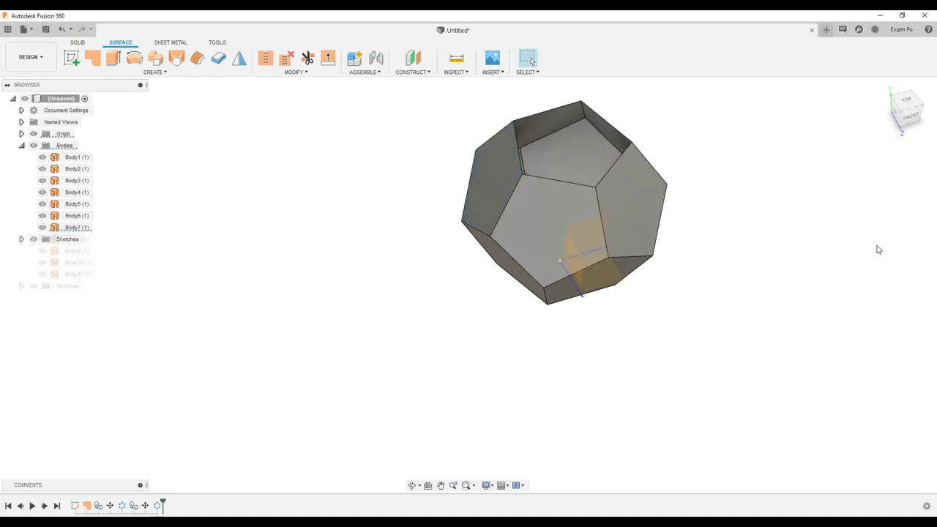
Stitch all eleven face bodies into a single body, Body12
{"action": "mouse_move", "coordinate": [801, 224]}
{"action": "middle_mouse_down", "text": "shift"}
{"action": "mouse_move", "coordinate": [747, 201]}
{"action": "mouse_move", "coordinate": [591, 194]}
{"action": "mouse_move", "coordinate": [556, 183]}
{"action": "middle_mouse_up", "text": "shift"}
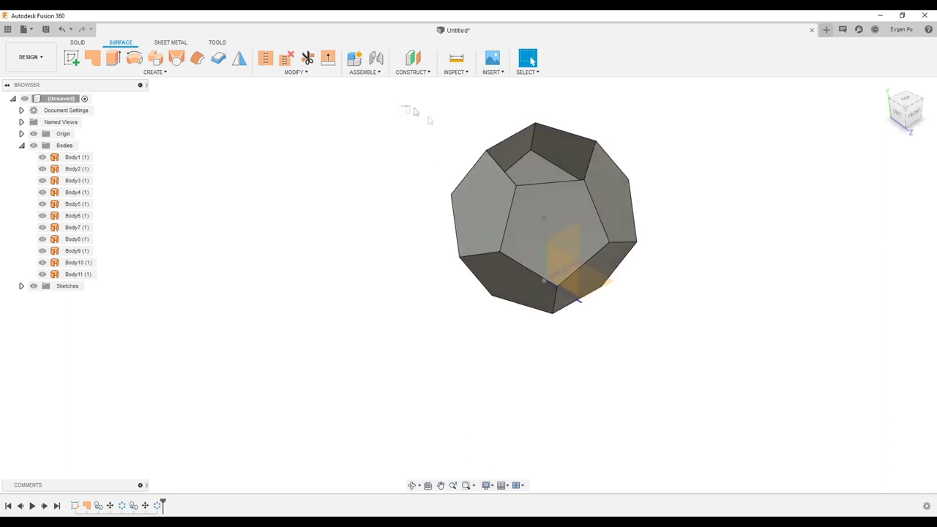
{"action": "left_click_drag", "start_coordinate": [404, 105], "coordinate": [741, 360]}
{"action": "left_click", "coordinate": [285, 60]}
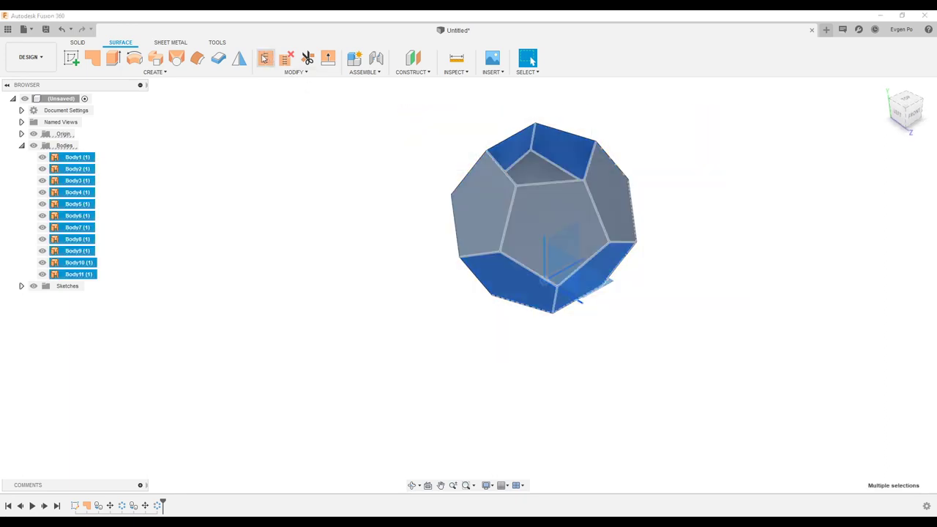
{"action": "left_click", "coordinate": [884, 368]}
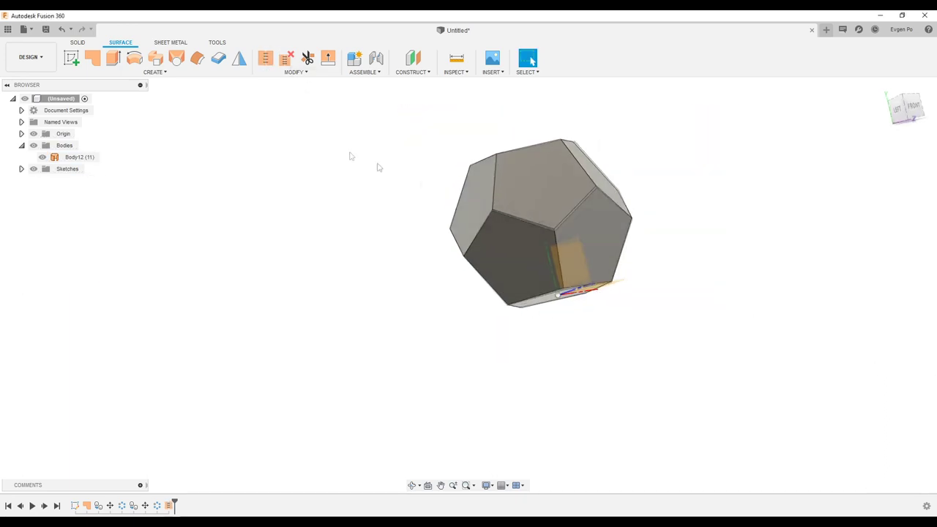
Patch the open top loop, creating Body13
{"action": "left_click", "coordinate": [533, 181]}
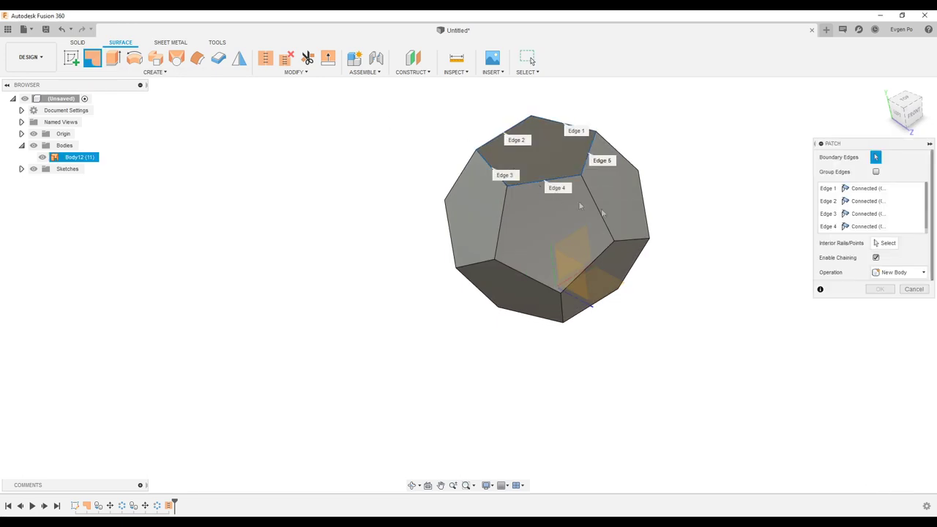
{"action": "left_click", "coordinate": [880, 290]}
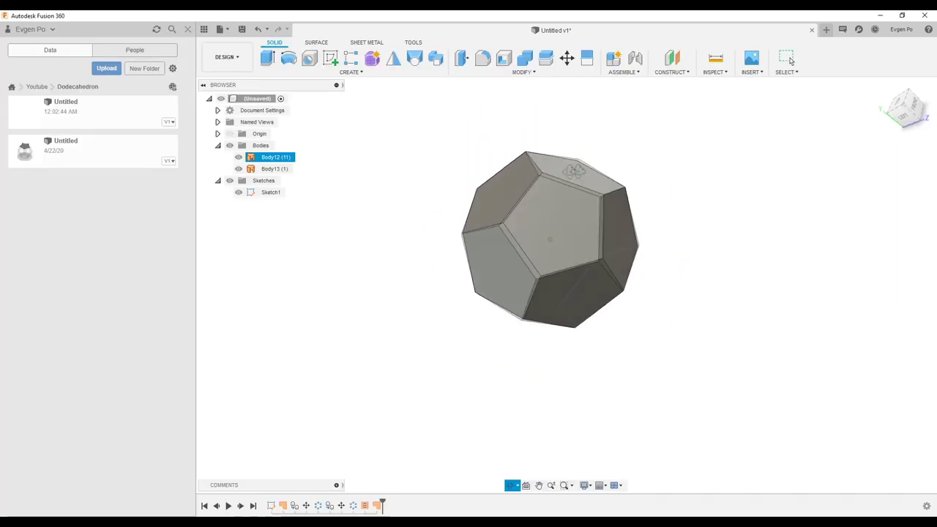
{"action": "mouse_move", "coordinate": [575, 170]}
{"action": "left_mouse_down"}
{"action": "mouse_move", "coordinate": [634, 119]}
{"action": "mouse_move", "coordinate": [573, 148]}
{"action": "left_mouse_up"}
Turn off design history capture on the root component and accept removing the timeline
{"action": "key", "text": "Escape"}
{"action": "left_click", "coordinate": [574, 149]}
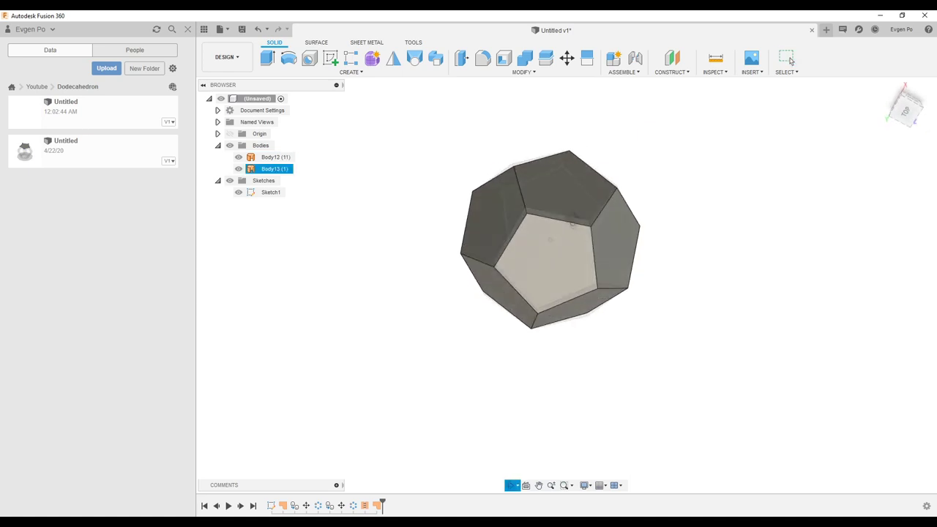
{"action": "middle_click_drag", "start_coordinate": [569, 198], "coordinate": [408, 198], "text": "shift"}
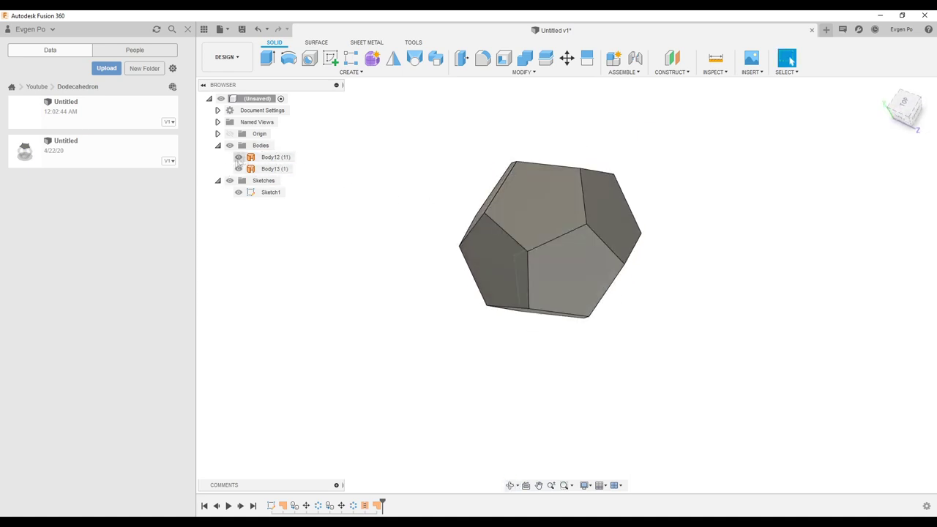
{"action": "middle_click_drag", "start_coordinate": [469, 191], "coordinate": [528, 183], "text": "shift"}
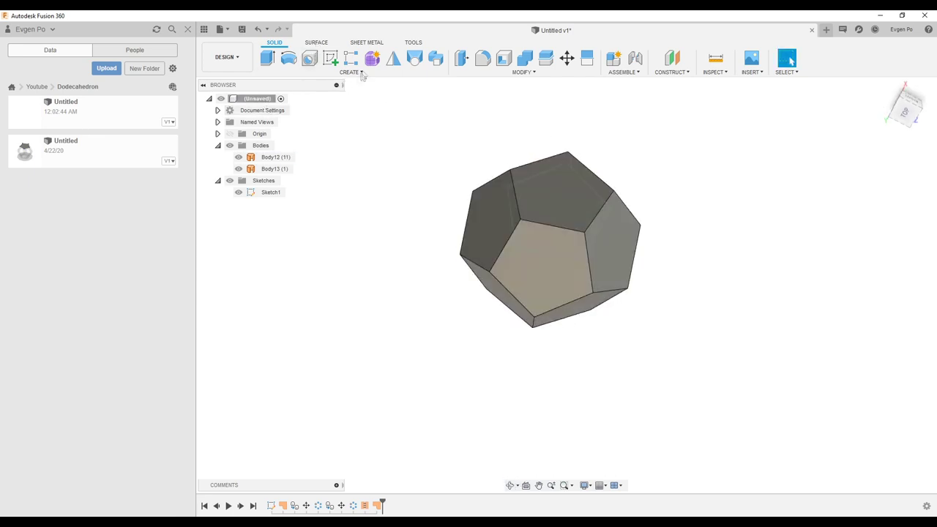
{"action": "right_click", "coordinate": [260, 99]}
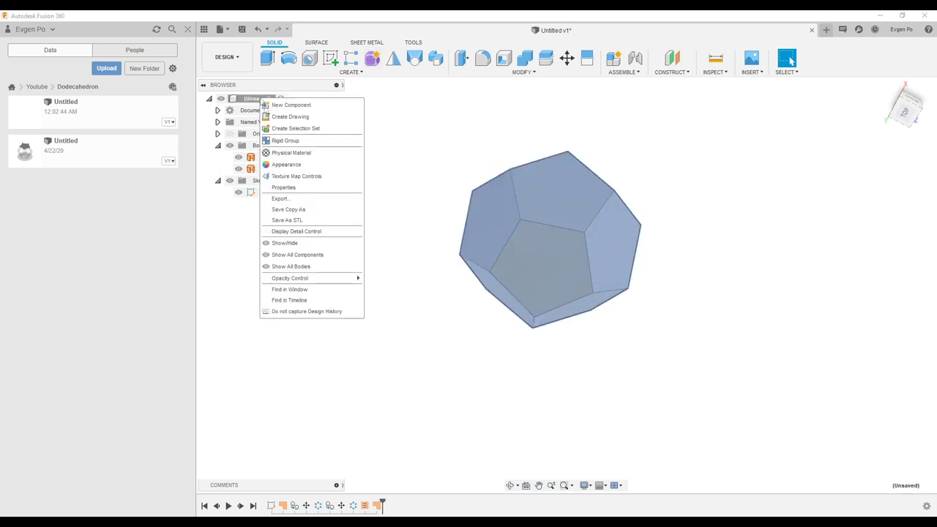
{"action": "left_click", "coordinate": [325, 313]}
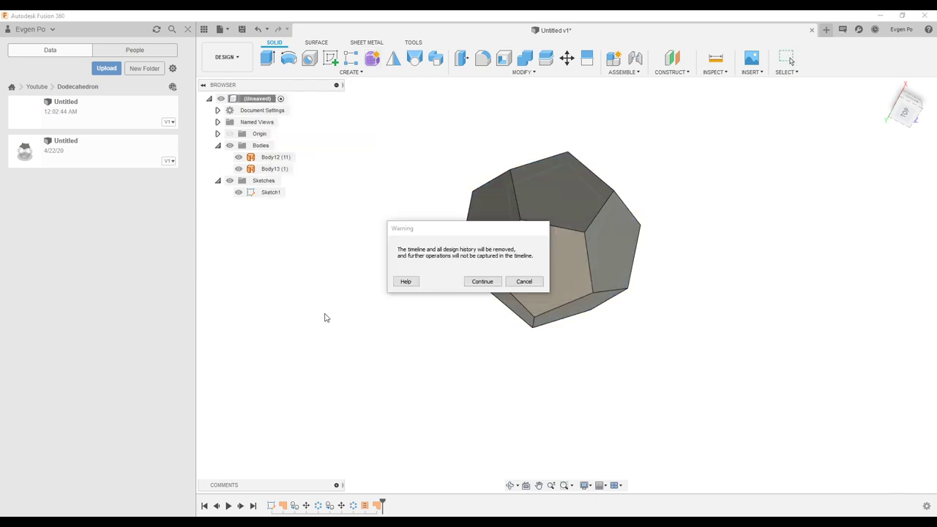
{"action": "left_click", "coordinate": [481, 283]}
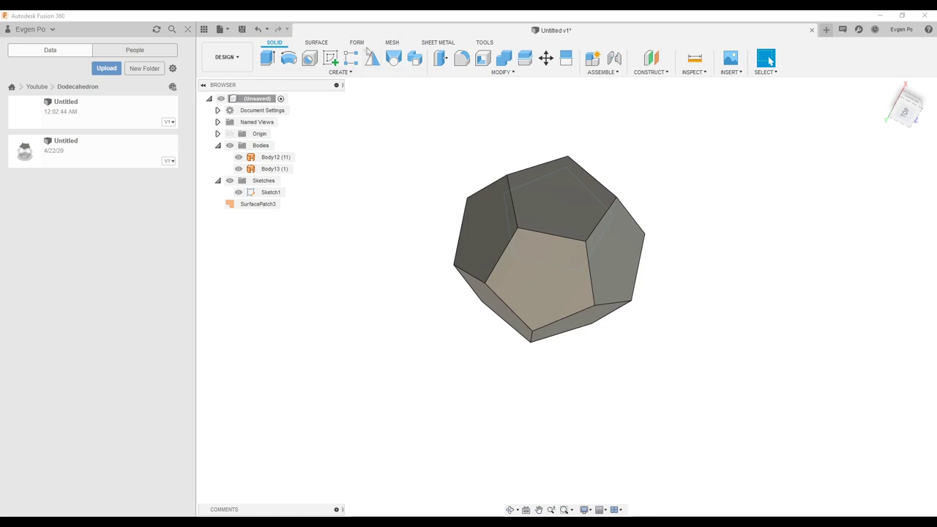
{"action": "left_click", "coordinate": [357, 41]}
{"action": "left_click", "coordinate": [393, 58]}
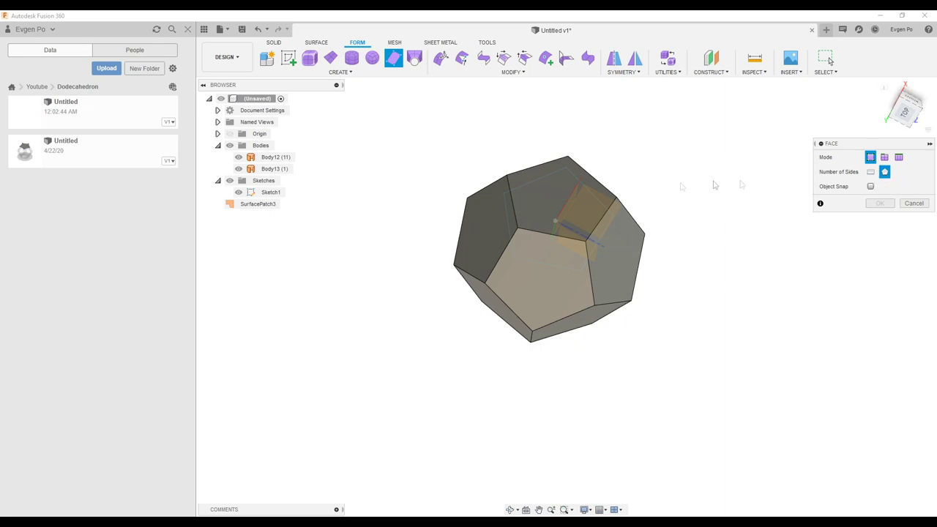
Trace a five-sided T-spline face over one dodecahedron pentagon, toggling geometry snapping
{"action": "left_click", "coordinate": [906, 110]}
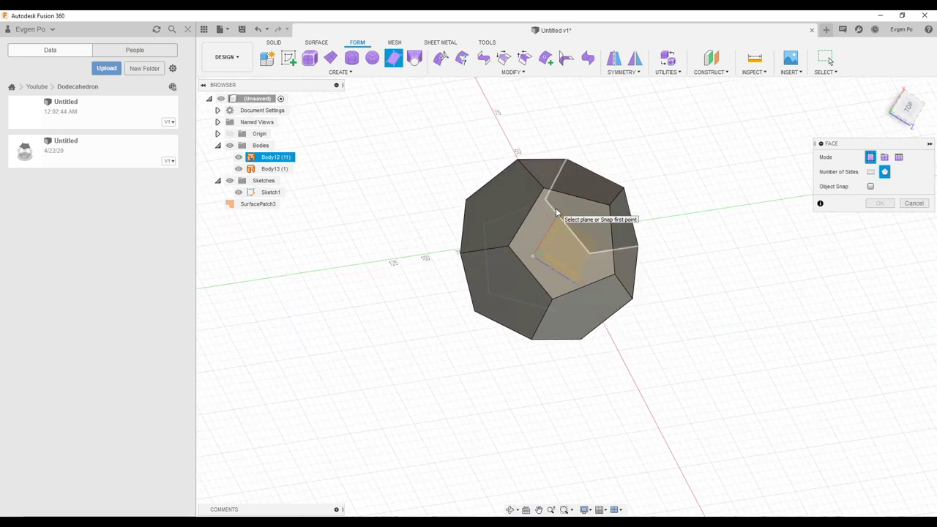
{"action": "left_click", "coordinate": [871, 186]}
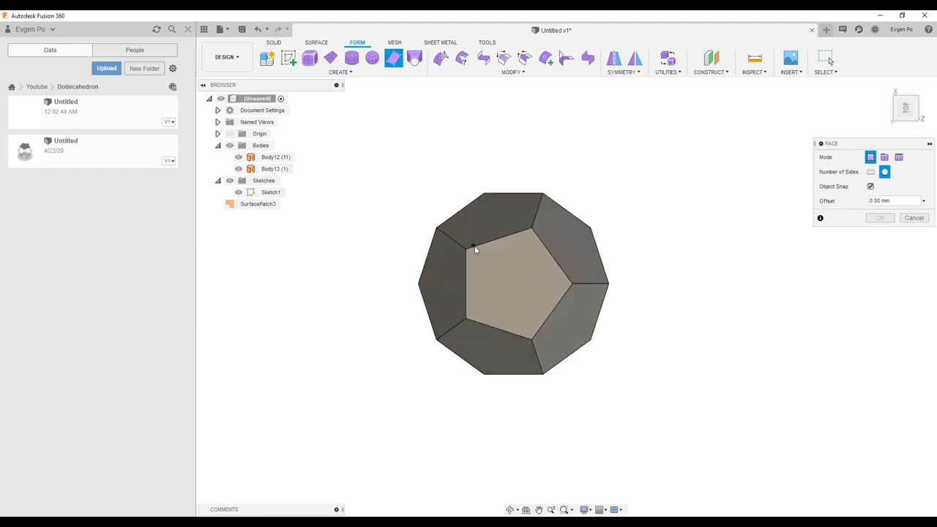
{"action": "scroll", "coordinate": [491, 253], "scroll_direction": "up", "scroll_amount": 3}
{"action": "scroll", "coordinate": [452, 250], "scroll_direction": "up", "scroll_amount": 3}
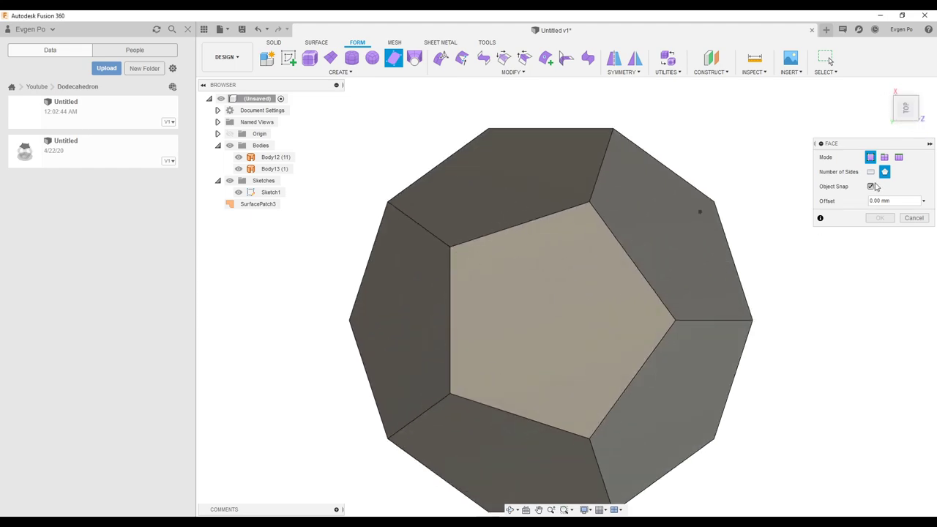
{"action": "left_click", "coordinate": [872, 186]}
{"action": "left_click", "coordinate": [550, 320]}
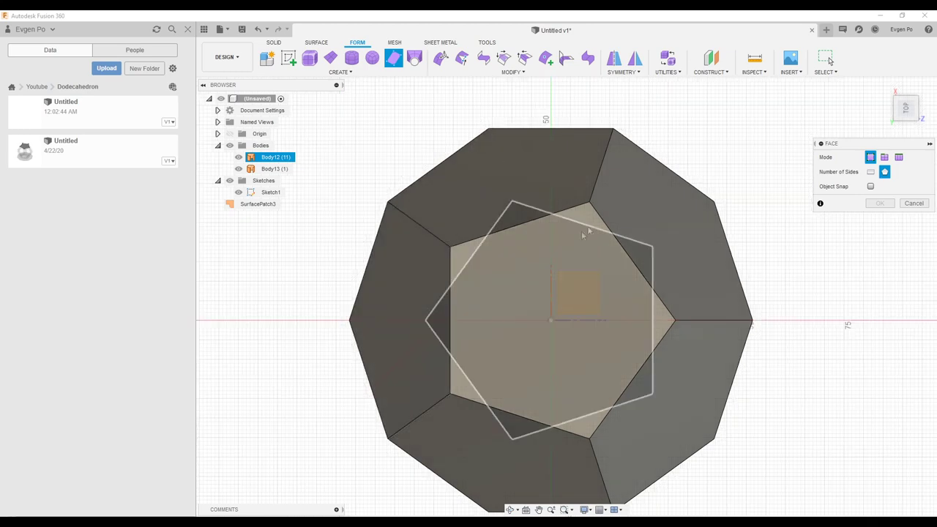
{"action": "left_click", "coordinate": [480, 139]}
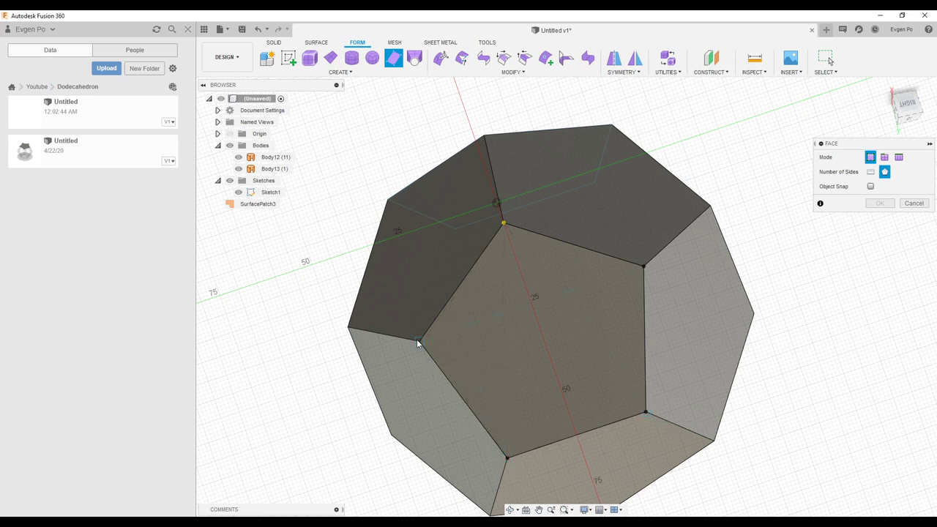
{"action": "left_click", "coordinate": [502, 225]}
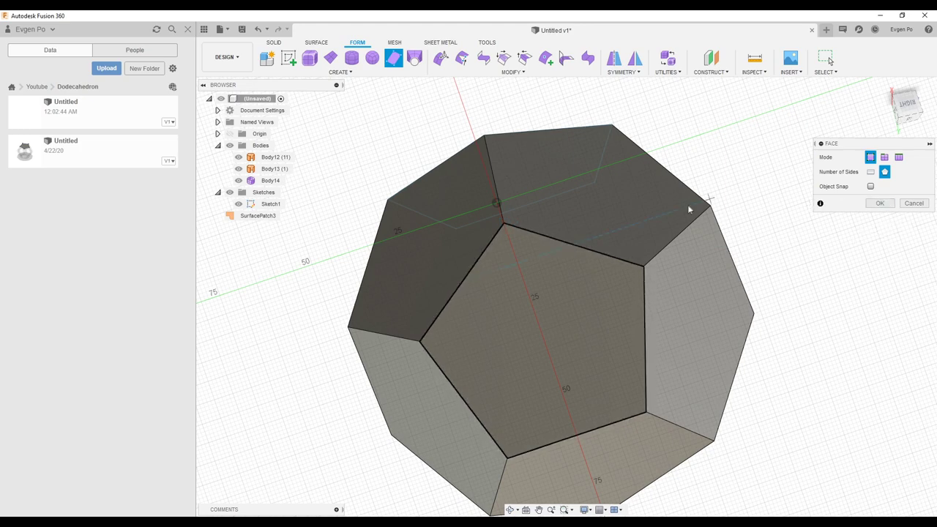
Start another face at a pentagon vertex, re-enable snapping, and close the Face tool
{"action": "middle_click_drag", "start_coordinate": [690, 209], "coordinate": [511, 266], "text": "shift"}
{"action": "left_click", "coordinate": [449, 263]}
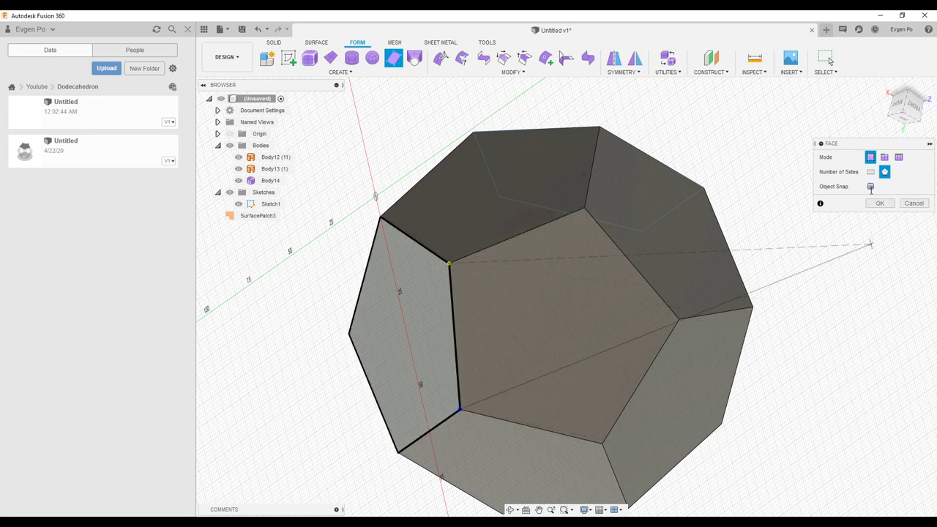
{"action": "left_click", "coordinate": [871, 187]}
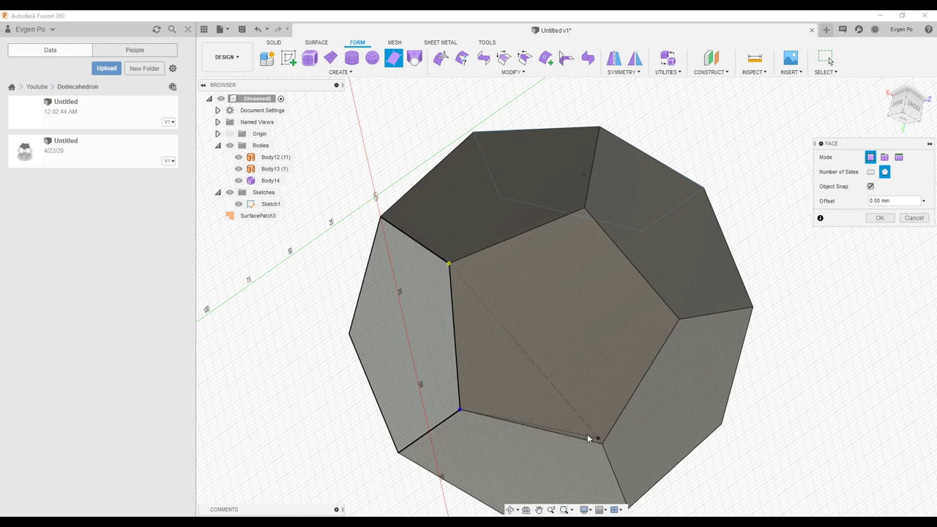
{"action": "left_click", "coordinate": [921, 220]}
{"action": "scroll", "coordinate": [806, 206], "scroll_direction": "down", "scroll_amount": 2}
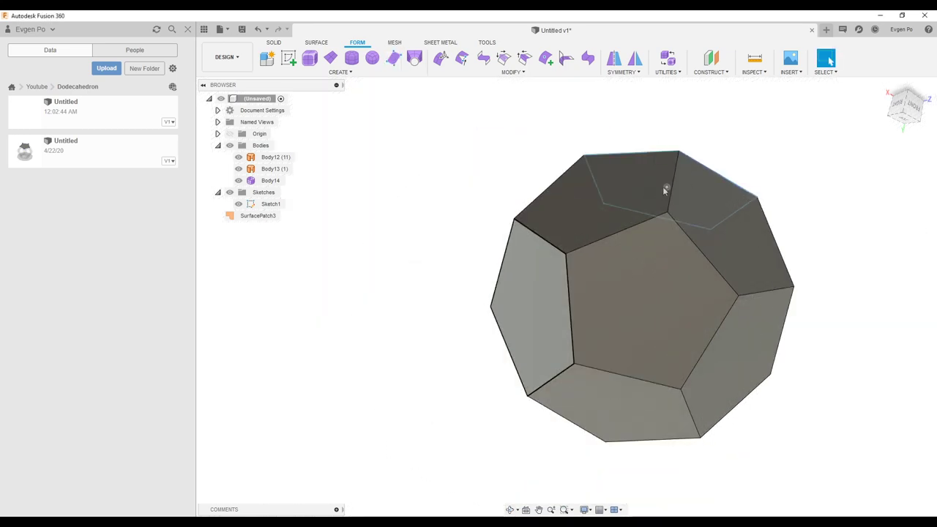
Create a five-sided face on the top pentagon through its five vertices
{"action": "middle_click_drag", "start_coordinate": [663, 186], "coordinate": [627, 236], "text": "shift"}
{"action": "left_click", "coordinate": [394, 58]}
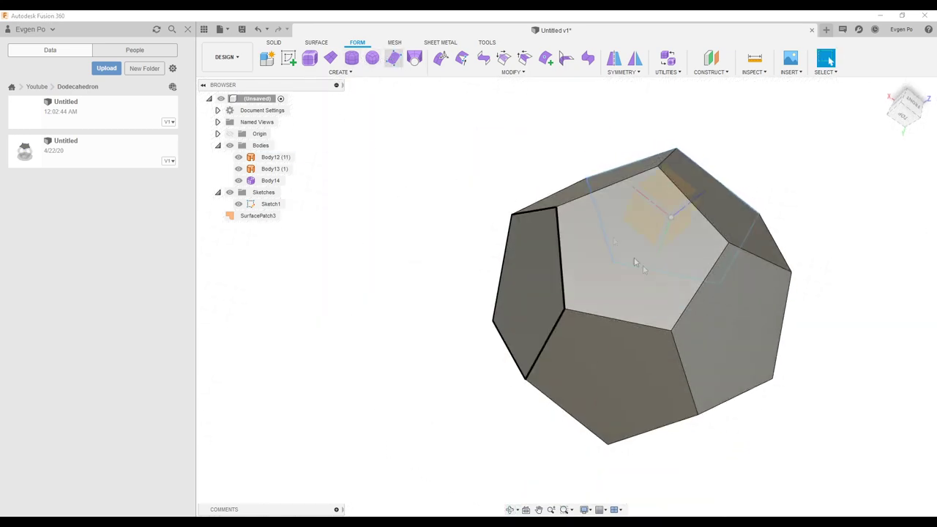
{"action": "left_click", "coordinate": [643, 266]}
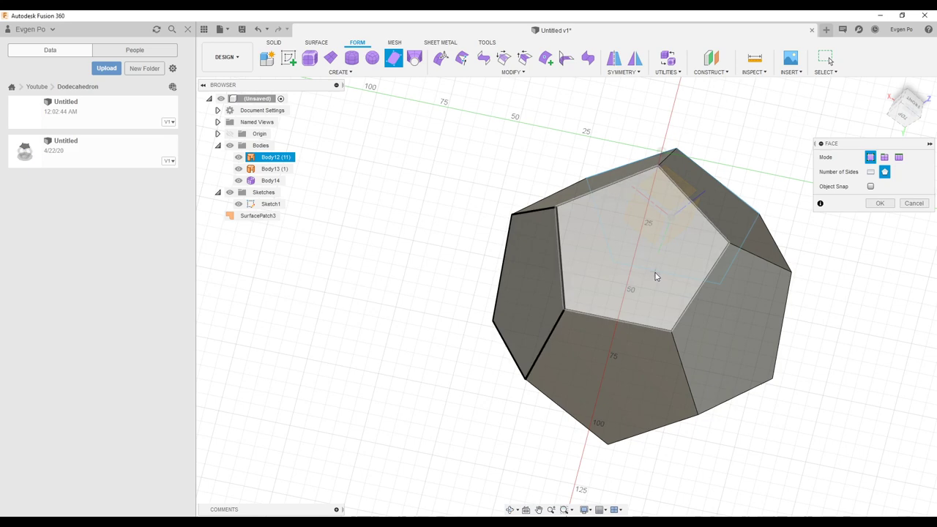
{"action": "left_click", "coordinate": [555, 208]}
{"action": "left_click", "coordinate": [658, 166]}
{"action": "left_click", "coordinate": [729, 243]}
{"action": "left_click", "coordinate": [669, 331]}
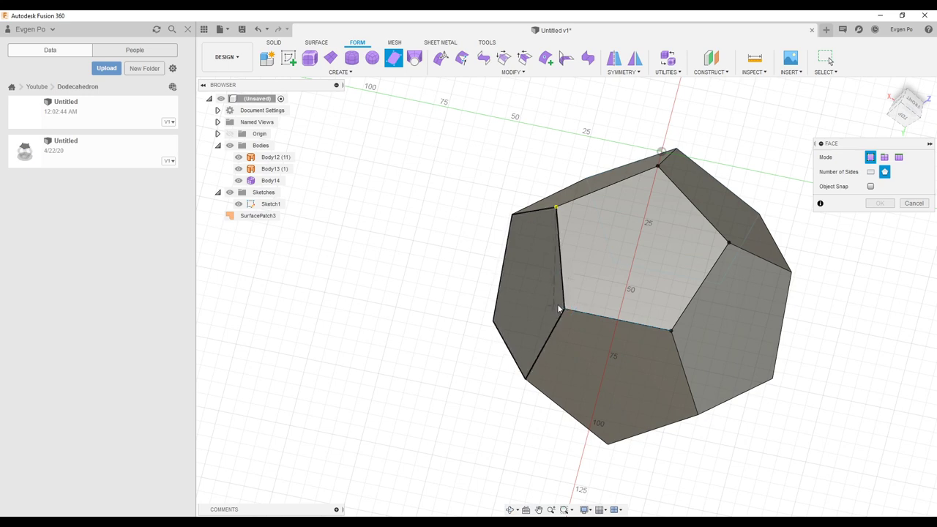
{"action": "left_click", "coordinate": [563, 311]}
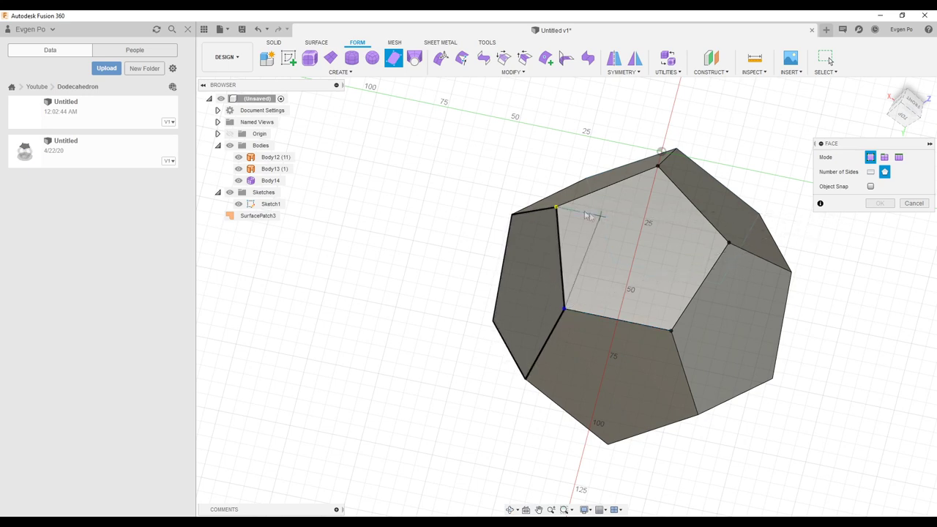
{"action": "left_click", "coordinate": [558, 210]}
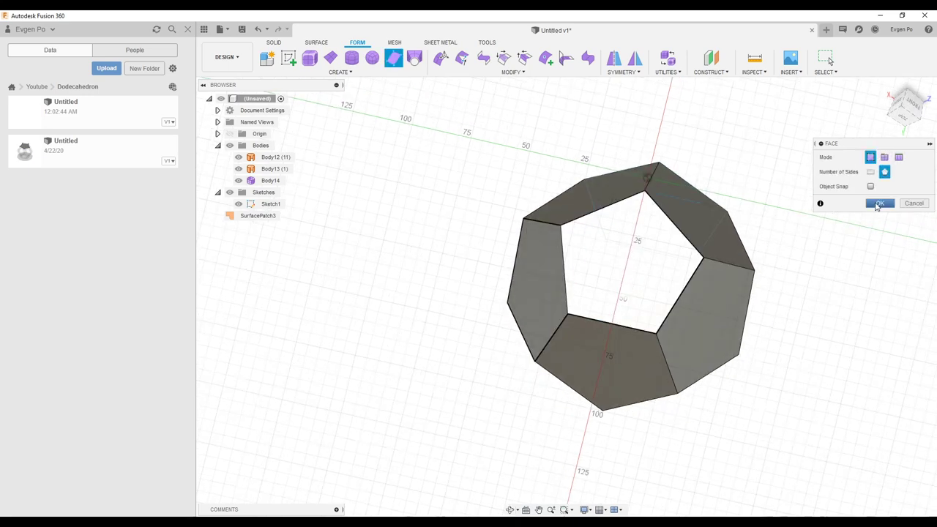
{"action": "left_click", "coordinate": [881, 203]}
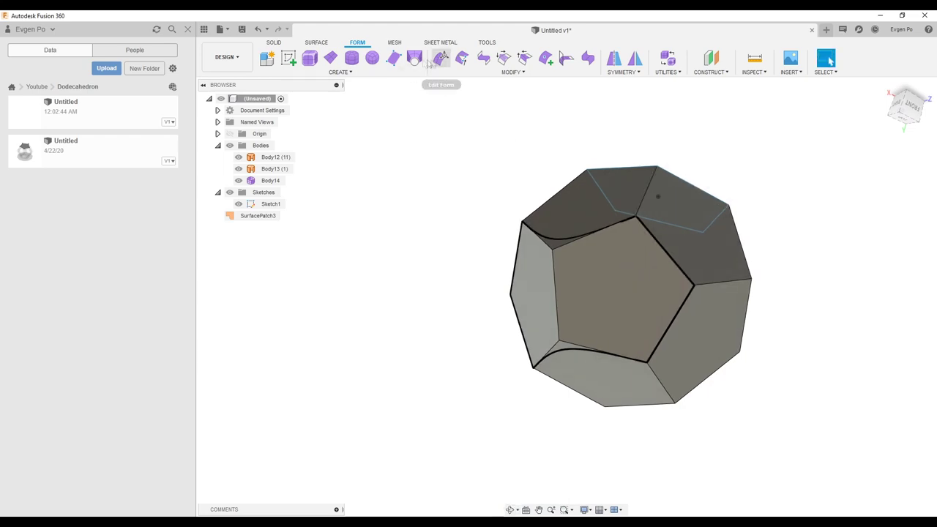
Add another face to the shell and confirm it
{"action": "left_click", "coordinate": [394, 59]}
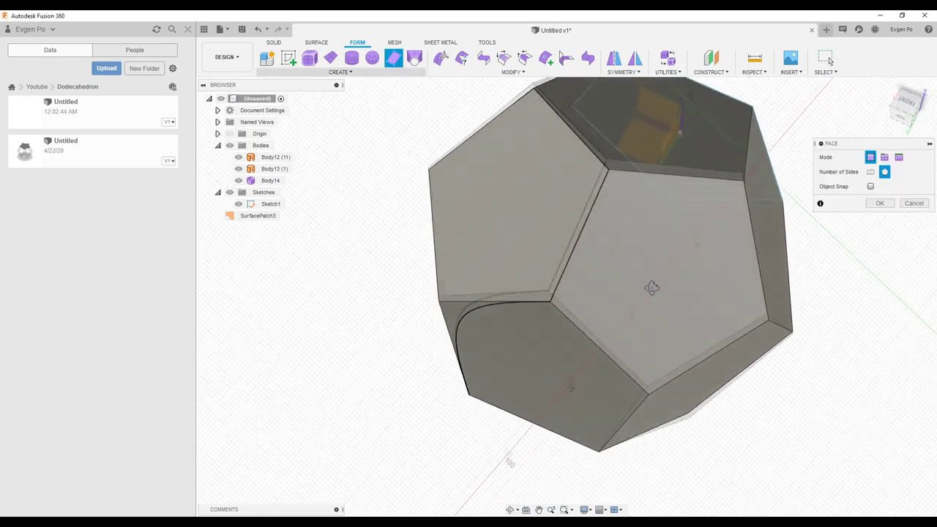
{"action": "scroll", "coordinate": [349, 282], "scroll_direction": "down", "scroll_amount": 2}
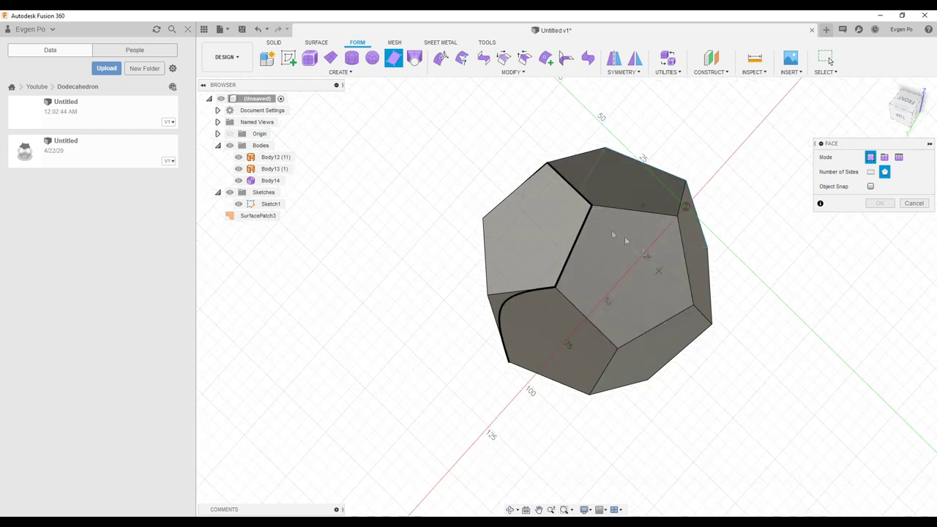
{"action": "scroll", "coordinate": [598, 218], "scroll_direction": "up", "scroll_amount": 2}
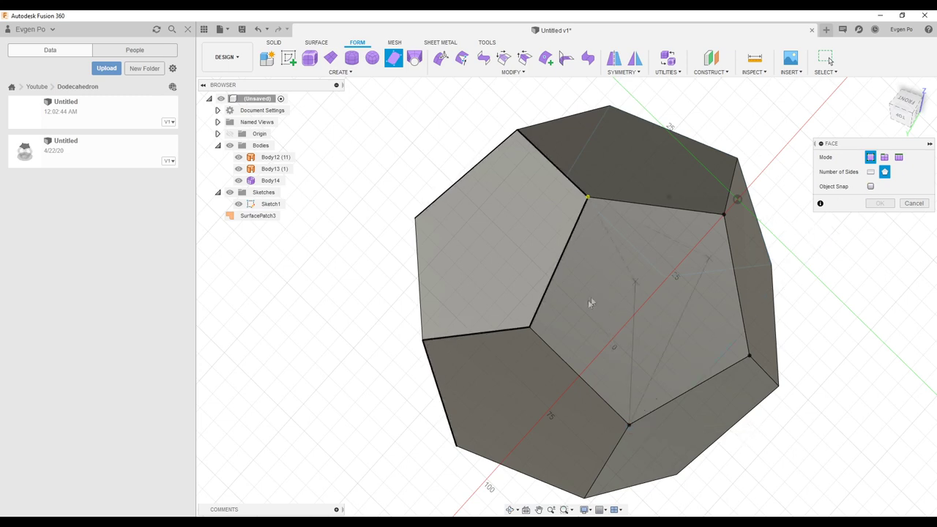
{"action": "scroll", "coordinate": [532, 333], "scroll_direction": "down", "scroll_amount": 2}
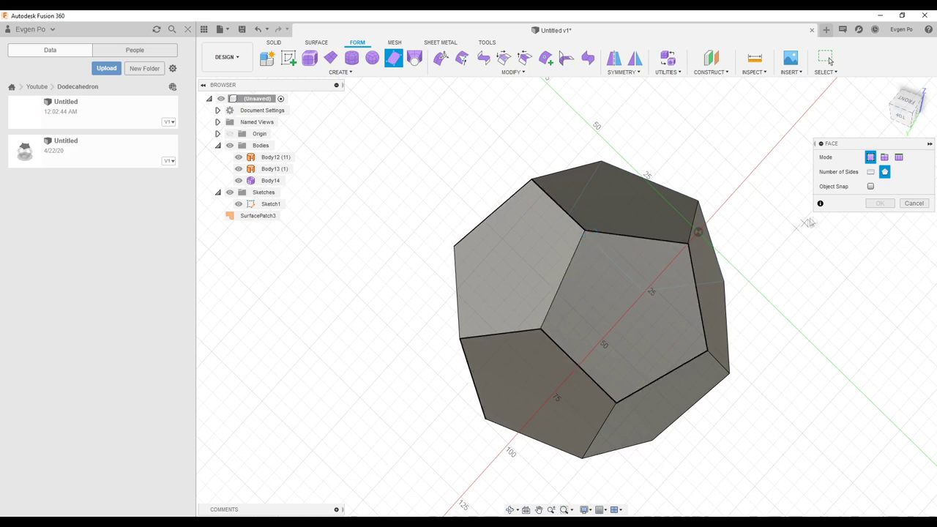
{"action": "left_click", "coordinate": [871, 207]}
Window-select Body12 and Body13 and apply a crease to their edges
{"action": "middle_click_drag", "start_coordinate": [668, 201], "coordinate": [643, 264], "text": "shift"}
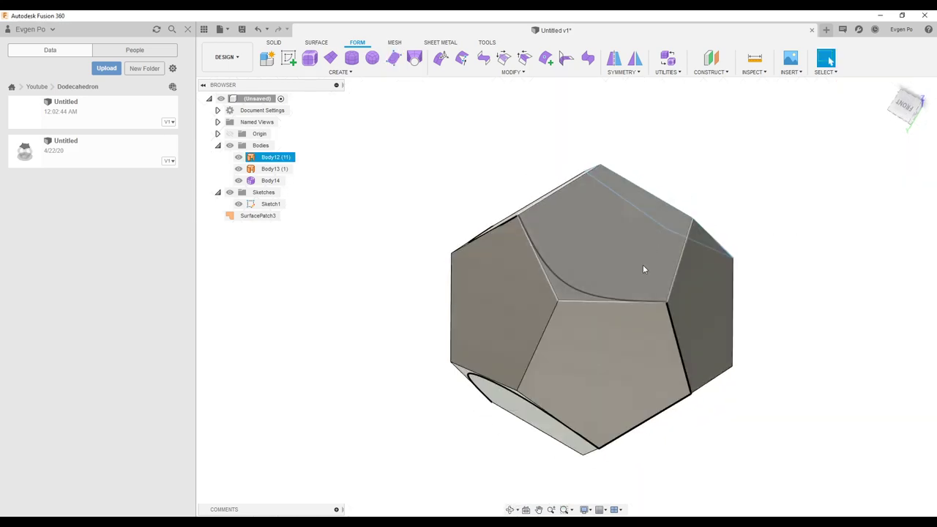
{"action": "left_click_drag", "start_coordinate": [348, 123], "coordinate": [865, 498]}
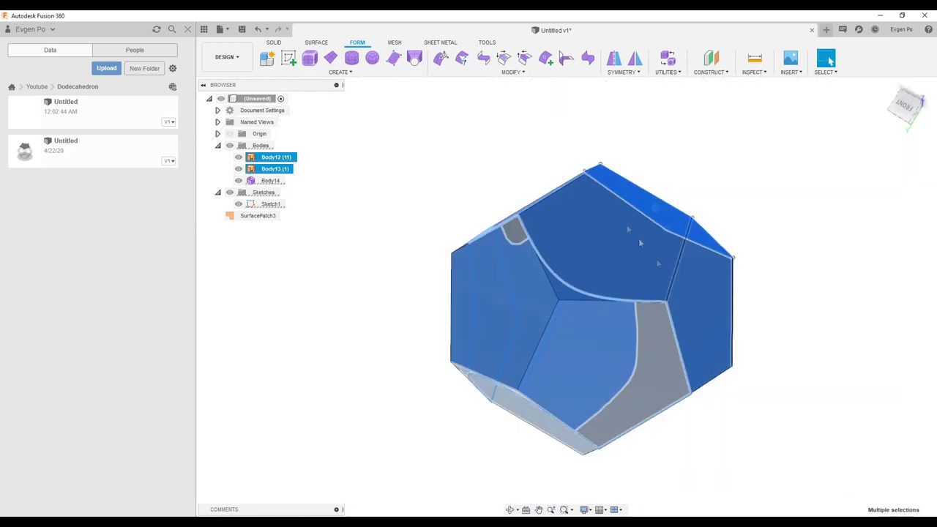
{"action": "left_click", "coordinate": [525, 59]}
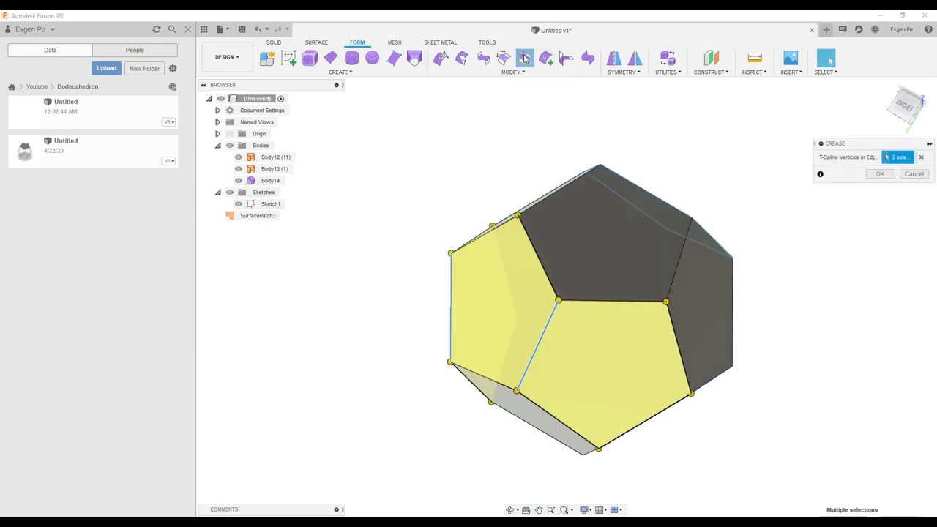
{"action": "left_click", "coordinate": [879, 174]}
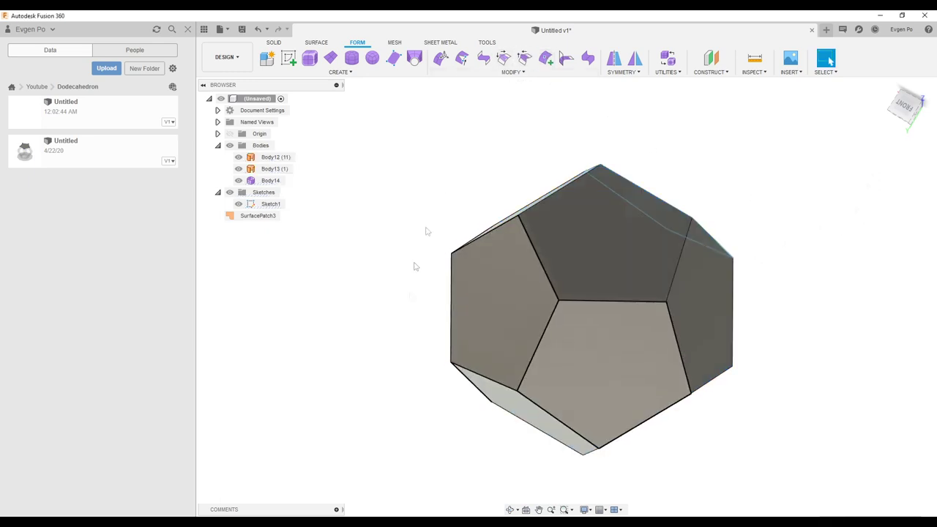
{"action": "mouse_move", "coordinate": [867, 350]}
{"action": "middle_mouse_down", "text": "shift"}
{"action": "mouse_move", "coordinate": [644, 273]}
{"action": "mouse_move", "coordinate": [661, 180]}
{"action": "mouse_move", "coordinate": [651, 177]}
{"action": "middle_mouse_up", "text": "shift"}
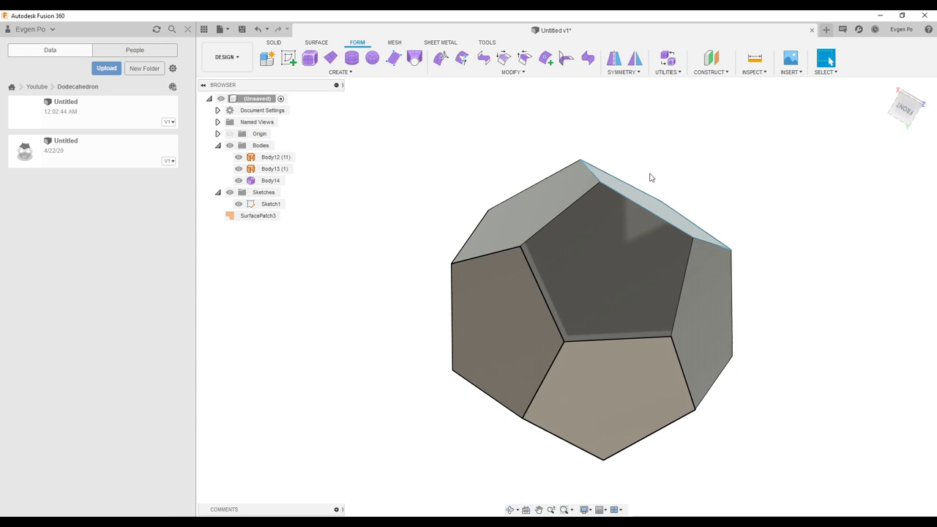
Build the last face across the remaining gap with Create > Face, placing its corner vertices
{"action": "left_click", "coordinate": [394, 57]}
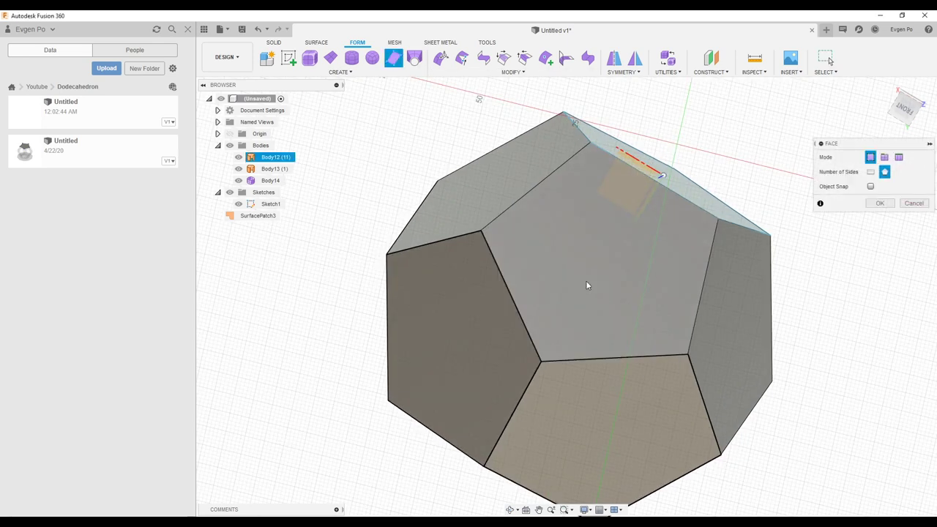
{"action": "left_click", "coordinate": [480, 233]}
{"action": "left_click", "coordinate": [541, 361]}
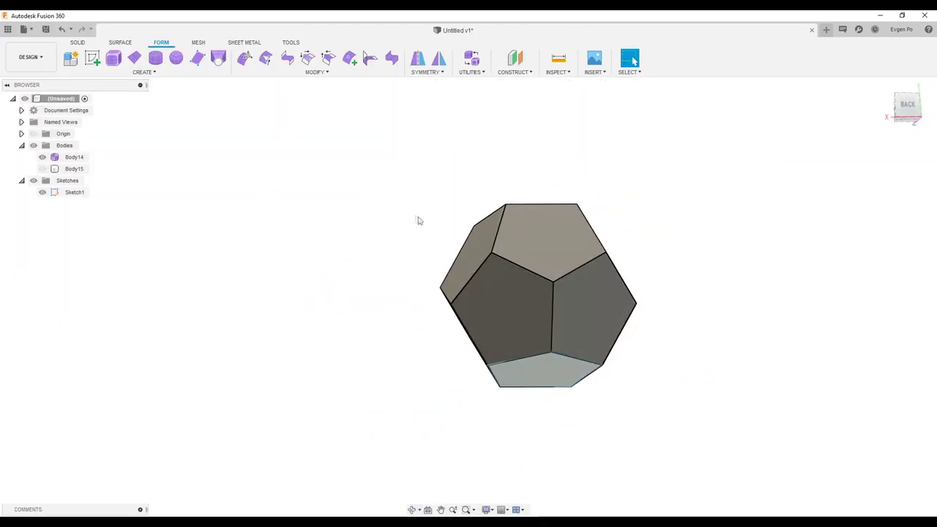
Window-select all 12 pentagon faces and subdivide them once
{"action": "middle_click_drag", "start_coordinate": [413, 217], "coordinate": [444, 266], "text": "shift"}
{"action": "mouse_move", "coordinate": [323, 149]}
{"action": "left_mouse_down"}
{"action": "mouse_move", "coordinate": [591, 324]}
{"action": "mouse_move", "coordinate": [785, 475]}
{"action": "left_mouse_up"}
{"action": "mouse_move", "coordinate": [785, 475]}
{"action": "middle_mouse_down", "text": "shift"}
{"action": "mouse_move", "coordinate": [722, 383]}
{"action": "mouse_move", "coordinate": [654, 334]}
{"action": "mouse_move", "coordinate": [693, 400]}
{"action": "mouse_move", "coordinate": [734, 427]}
{"action": "middle_mouse_up", "text": "shift"}
{"action": "left_click", "coordinate": [330, 73]}
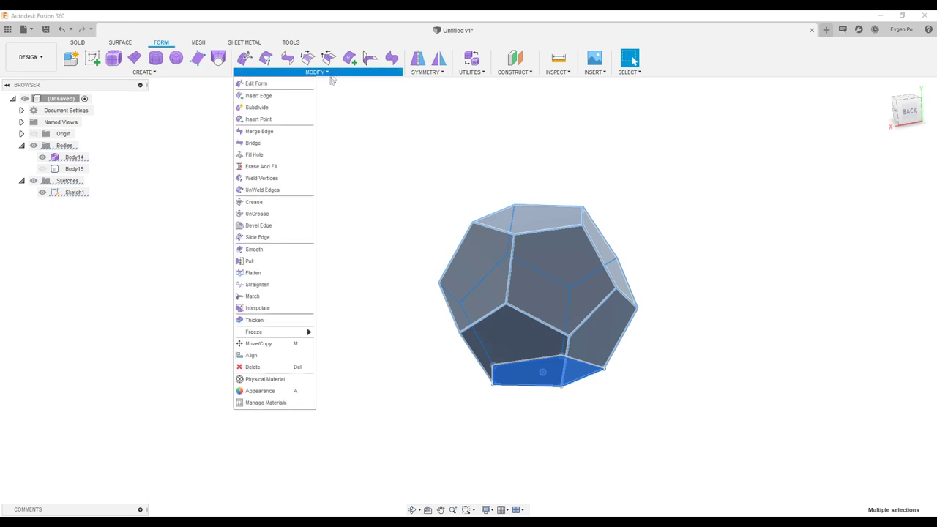
{"action": "left_click", "coordinate": [272, 108]}
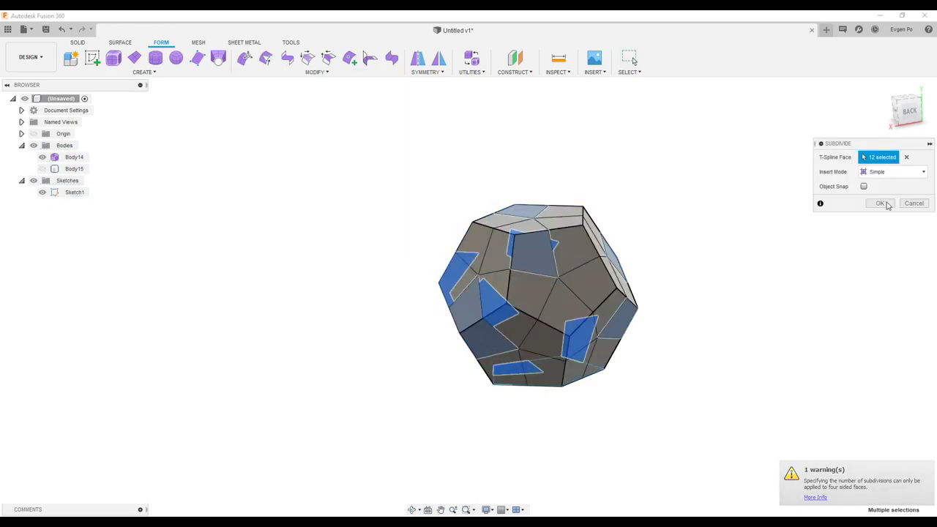
{"action": "left_click", "coordinate": [887, 205]}
Reselect all 60 resulting faces and subdivide them a second time
{"action": "mouse_move", "coordinate": [815, 235]}
{"action": "middle_mouse_down", "text": "shift"}
{"action": "mouse_move", "coordinate": [779, 203]}
{"action": "mouse_move", "coordinate": [804, 151]}
{"action": "mouse_move", "coordinate": [715, 170]}
{"action": "mouse_move", "coordinate": [747, 236]}
{"action": "middle_mouse_up", "text": "shift"}
{"action": "left_click_drag", "start_coordinate": [774, 422], "coordinate": [471, 215]}
{"action": "key", "text": "Escape"}
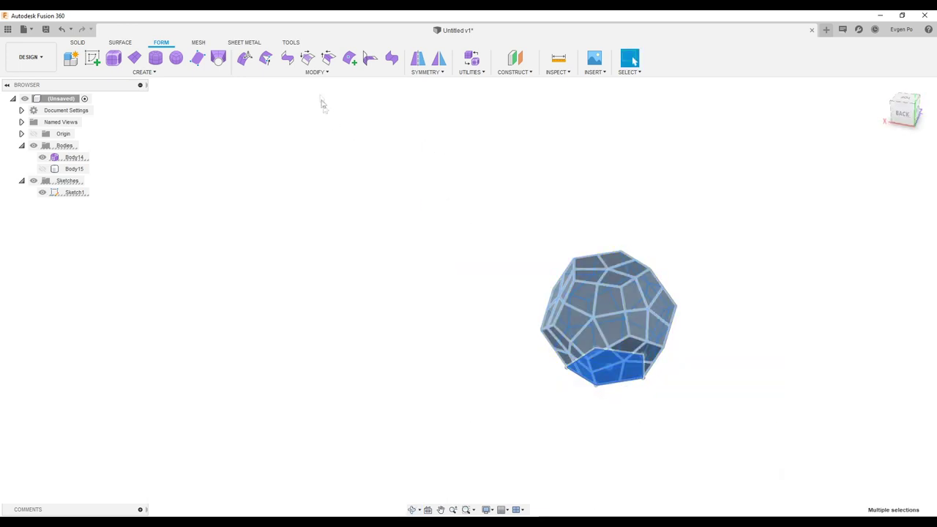
{"action": "left_click", "coordinate": [321, 73]}
{"action": "left_click", "coordinate": [273, 107]}
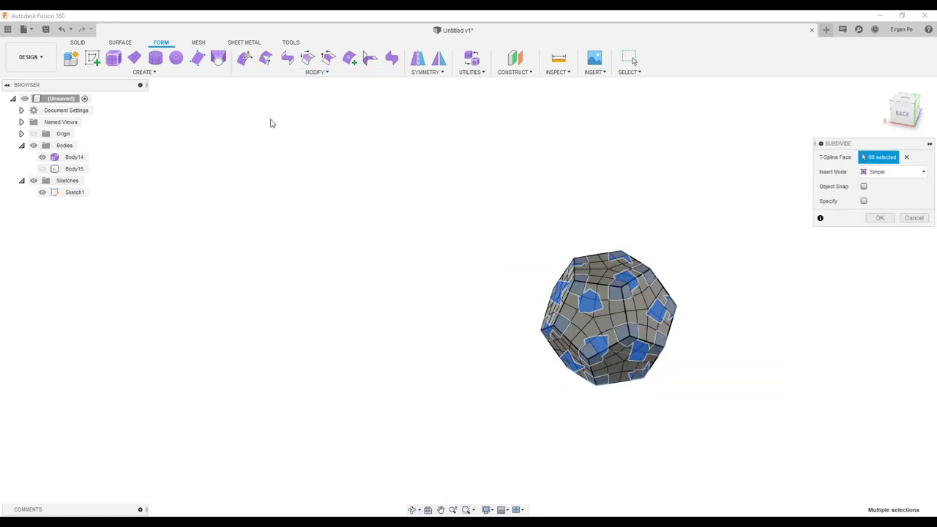
{"action": "left_click", "coordinate": [880, 217]}
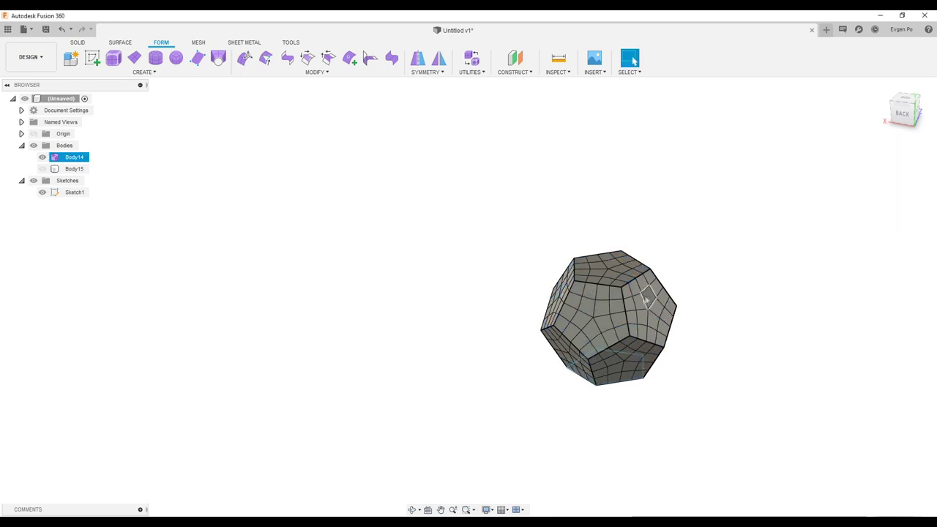
Select the three edge loops running to the top face and delete them
{"action": "scroll", "coordinate": [593, 311], "scroll_direction": "up", "scroll_amount": 2}
{"action": "scroll", "coordinate": [594, 311], "scroll_direction": "up", "scroll_amount": 2}
{"action": "double_click", "coordinate": [594, 307]}
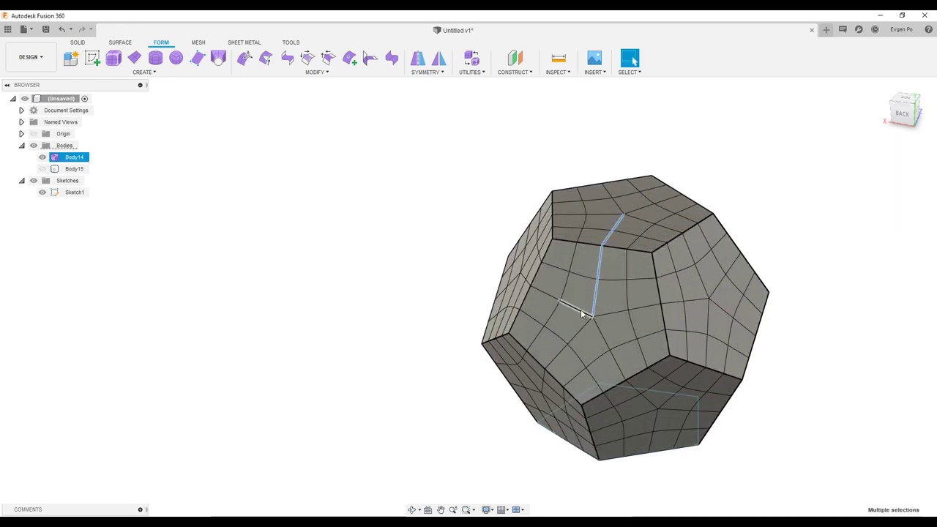
{"action": "double_click", "coordinate": [603, 331], "text": "shift"}
{"action": "double_click", "coordinate": [606, 313], "text": "shift"}
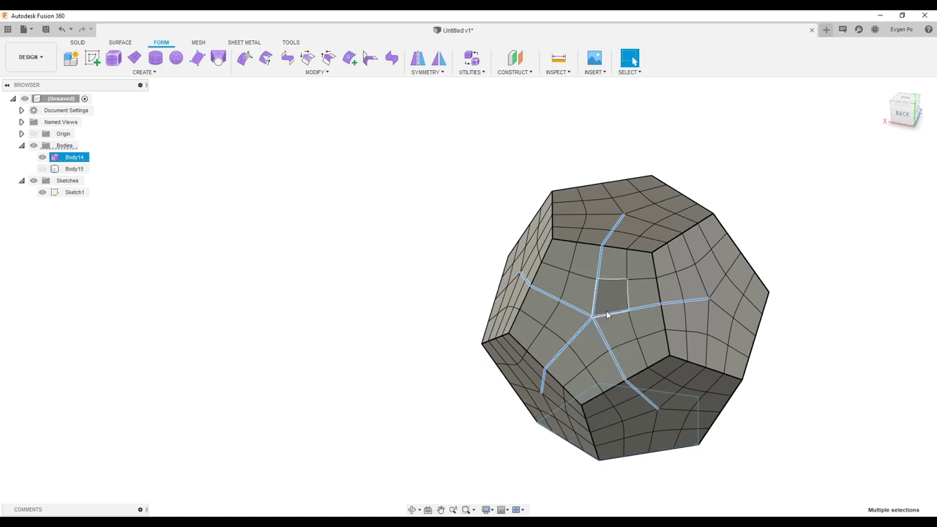
{"action": "key", "text": "Escape"}
Select another edge loop on a different side, then pick a small pentagon-corner face
{"action": "middle_click_drag", "start_coordinate": [650, 308], "coordinate": [652, 290], "text": "shift"}
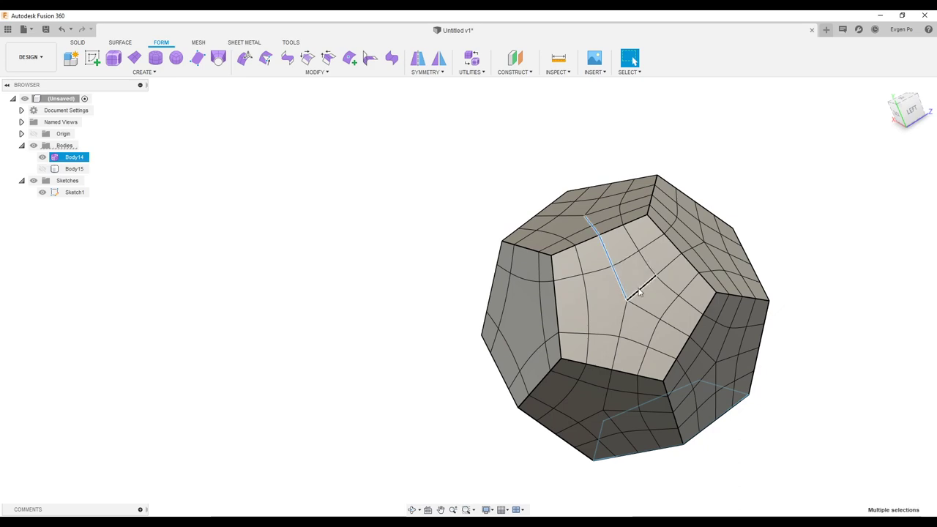
{"action": "double_click", "coordinate": [642, 313], "text": "shift"}
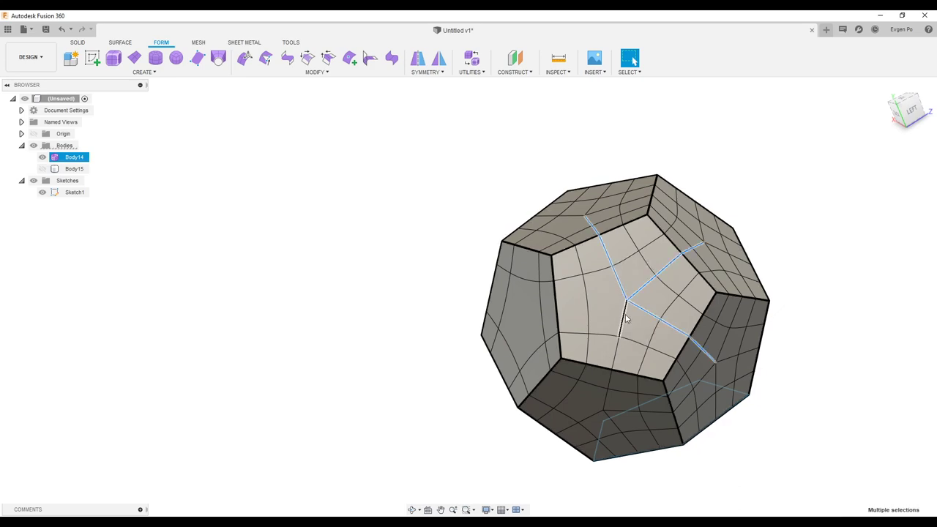
{"action": "mouse_move", "coordinate": [626, 318]}
{"action": "middle_mouse_down", "text": "shift"}
{"action": "mouse_move", "coordinate": [588, 143]}
{"action": "mouse_move", "coordinate": [534, 210]}
{"action": "middle_mouse_up", "text": "shift"}
{"action": "scroll", "coordinate": [533, 210], "scroll_direction": "up", "scroll_amount": 3}
{"action": "left_click", "coordinate": [498, 225]}
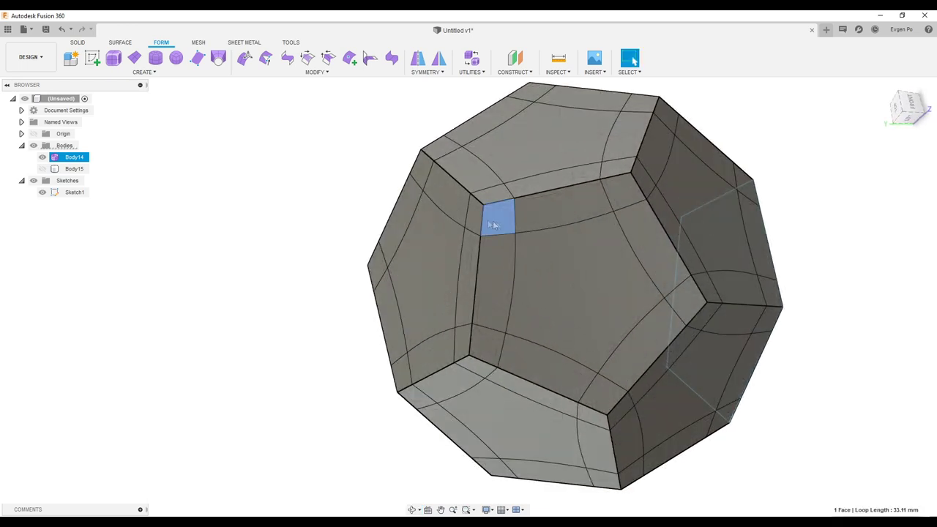
Delete the small corner faces to open holes at the dodecahedron's vertices
{"action": "left_click", "coordinate": [497, 197], "text": "shift"}
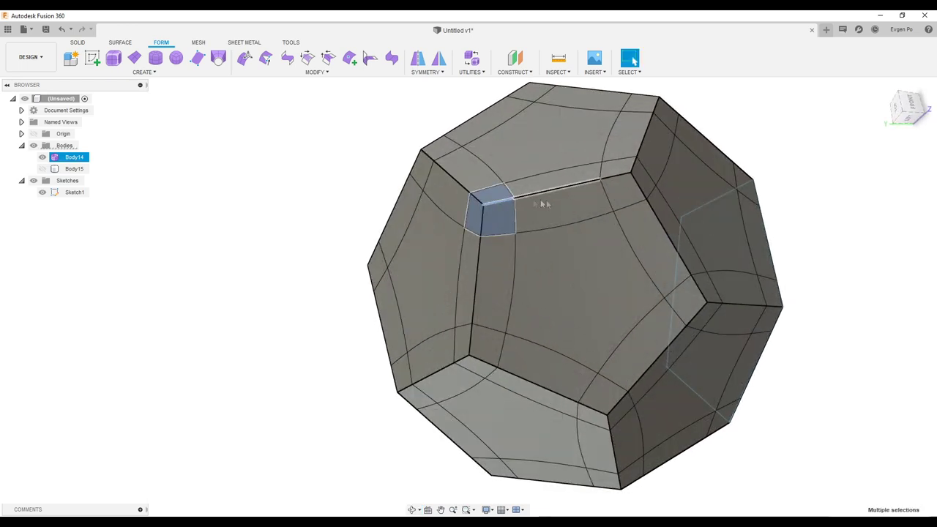
{"action": "key", "text": "Delete"}
{"action": "left_click", "coordinate": [636, 180], "text": "shift"}
{"action": "key", "text": "Delete"}
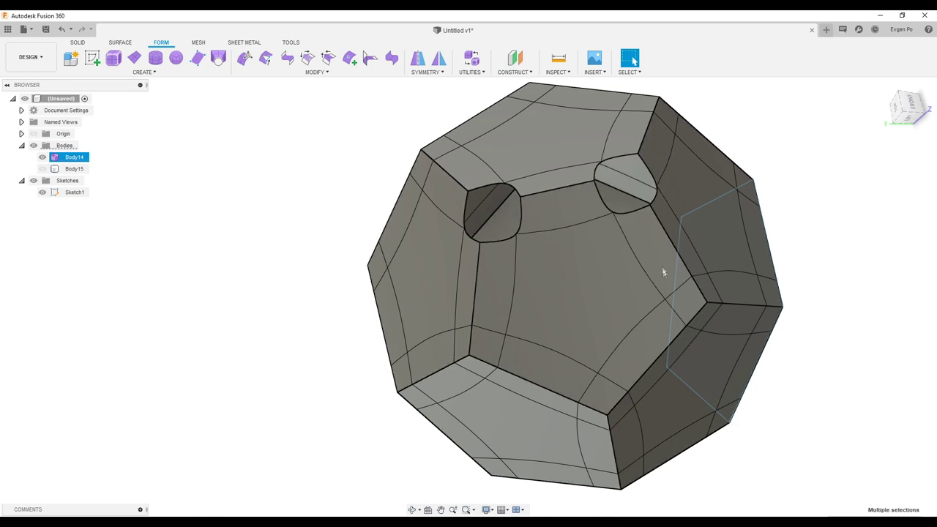
{"action": "middle_click_drag", "start_coordinate": [706, 293], "coordinate": [659, 236], "text": "shift"}
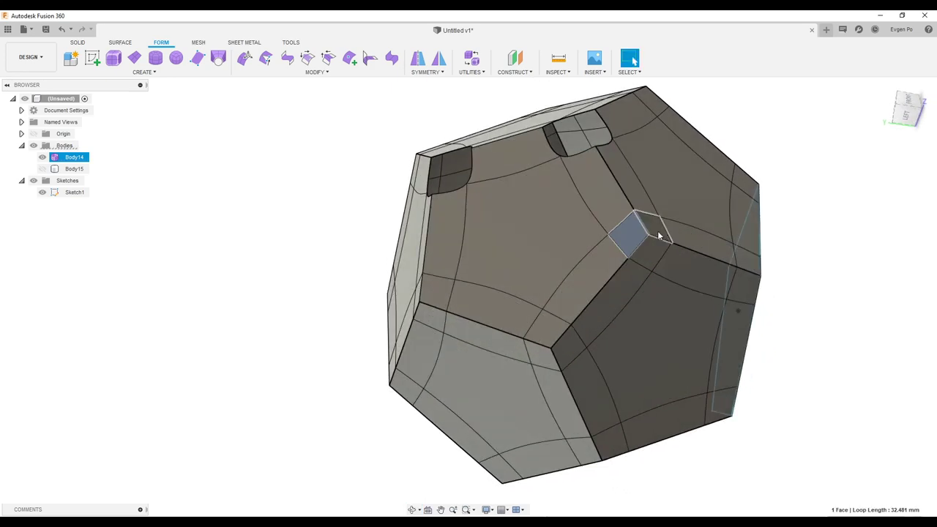
{"action": "key", "text": "Delete"}
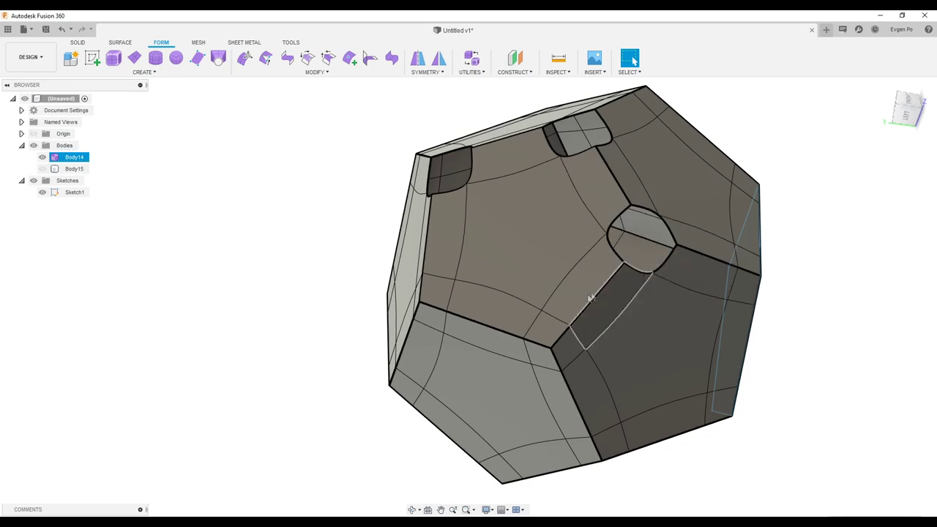
{"action": "left_click", "coordinate": [558, 339]}
{"action": "left_click", "coordinate": [433, 311], "text": "shift"}
Select three pentagonal faces of the lattice body together
{"action": "middle_click_drag", "start_coordinate": [439, 302], "coordinate": [634, 61], "text": "shift"}
{"action": "mouse_move", "coordinate": [327, 327]}
{"action": "middle_mouse_down", "text": "shift"}
{"action": "mouse_move", "coordinate": [537, 318]}
{"action": "mouse_move", "coordinate": [613, 203]}
{"action": "mouse_move", "coordinate": [584, 257]}
{"action": "mouse_move", "coordinate": [521, 327]}
{"action": "mouse_move", "coordinate": [590, 274]}
{"action": "mouse_move", "coordinate": [608, 315]}
{"action": "middle_mouse_up", "text": "shift"}
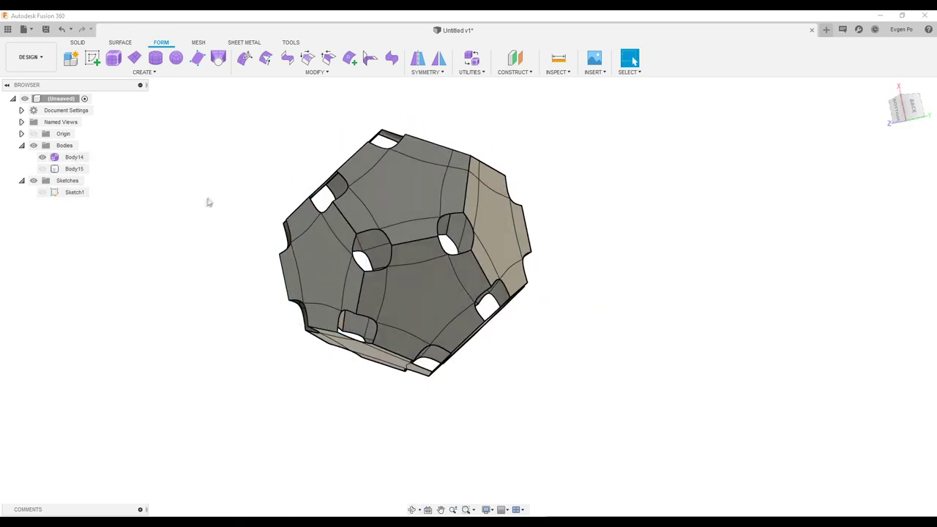
{"action": "middle_click_drag", "start_coordinate": [207, 202], "coordinate": [348, 260], "text": "shift"}
{"action": "left_click", "coordinate": [349, 260]}
{"action": "left_click", "coordinate": [429, 187], "text": "shift"}
{"action": "left_click", "coordinate": [454, 269], "text": "shift"}
{"action": "middle_click_drag", "start_coordinate": [454, 269], "coordinate": [432, 172], "text": "shift"}
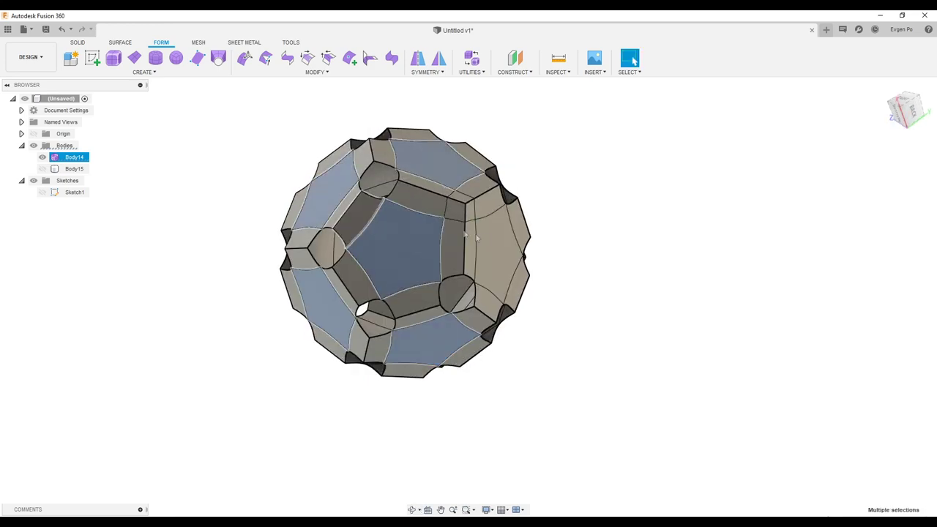
{"action": "mouse_move", "coordinate": [491, 236]}
{"action": "middle_mouse_down", "text": "shift"}
{"action": "mouse_move", "coordinate": [445, 203]}
{"action": "mouse_move", "coordinate": [484, 201]}
{"action": "mouse_move", "coordinate": [502, 247]}
{"action": "mouse_move", "coordinate": [489, 250]}
{"action": "mouse_move", "coordinate": [447, 237]}
{"action": "mouse_move", "coordinate": [429, 203]}
{"action": "mouse_move", "coordinate": [564, 251]}
{"action": "mouse_move", "coordinate": [663, 251]}
{"action": "mouse_move", "coordinate": [613, 195]}
{"action": "mouse_move", "coordinate": [638, 272]}
{"action": "mouse_move", "coordinate": [605, 270]}
{"action": "middle_mouse_up", "text": "shift"}
{"action": "left_click", "coordinate": [247, 58]}
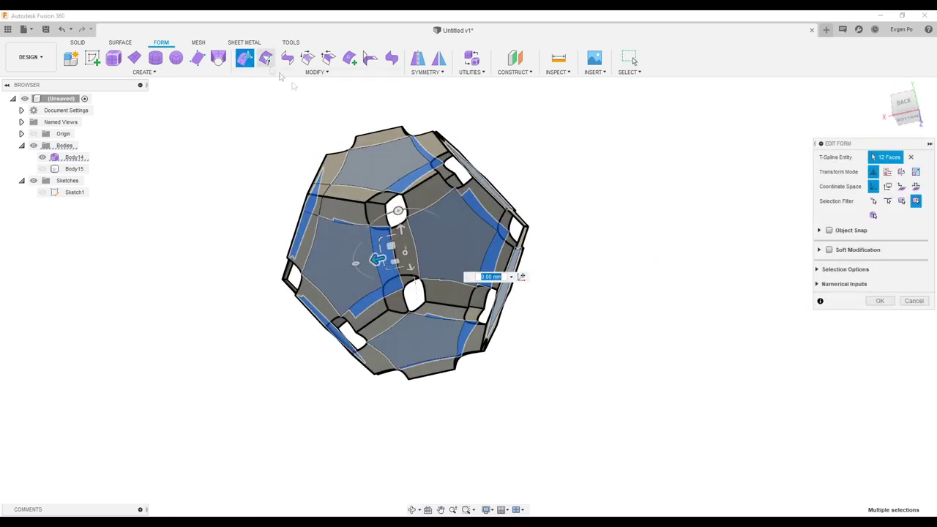
{"action": "mouse_move", "coordinate": [806, 238]}
{"action": "middle_mouse_down", "text": "shift"}
{"action": "mouse_move", "coordinate": [713, 156]}
{"action": "mouse_move", "coordinate": [628, 297]}
{"action": "mouse_move", "coordinate": [583, 218]}
{"action": "mouse_move", "coordinate": [472, 170]}
{"action": "mouse_move", "coordinate": [439, 190]}
{"action": "mouse_move", "coordinate": [423, 217]}
{"action": "middle_mouse_up", "text": "shift"}
{"action": "scroll", "coordinate": [473, 170], "scroll_direction": "up", "scroll_amount": 5}
{"action": "scroll", "coordinate": [434, 238], "scroll_direction": "down", "scroll_amount": 3}
{"action": "scroll", "coordinate": [434, 238], "scroll_direction": "down", "scroll_amount": 2}
{"action": "middle_click_drag", "start_coordinate": [505, 169], "coordinate": [500, 197], "text": "shift"}
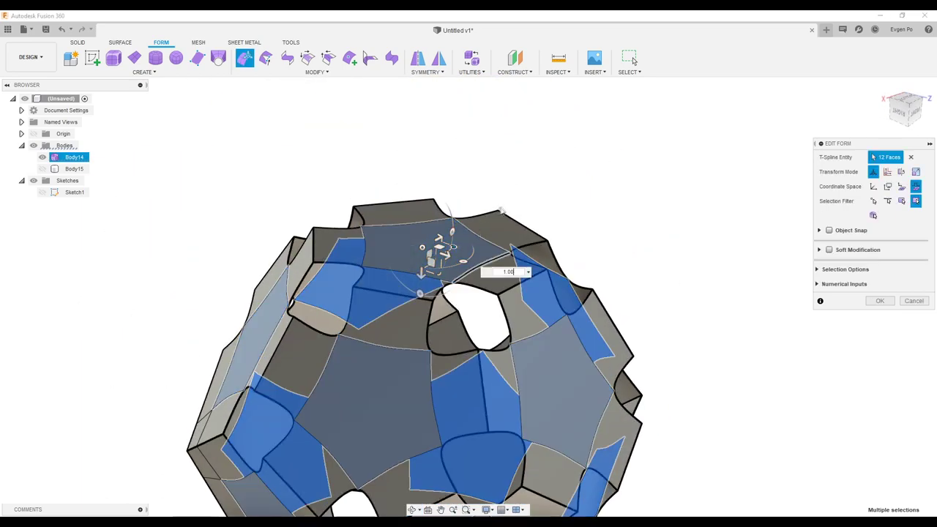
{"action": "left_click_drag", "start_coordinate": [421, 275], "coordinate": [414, 366]}
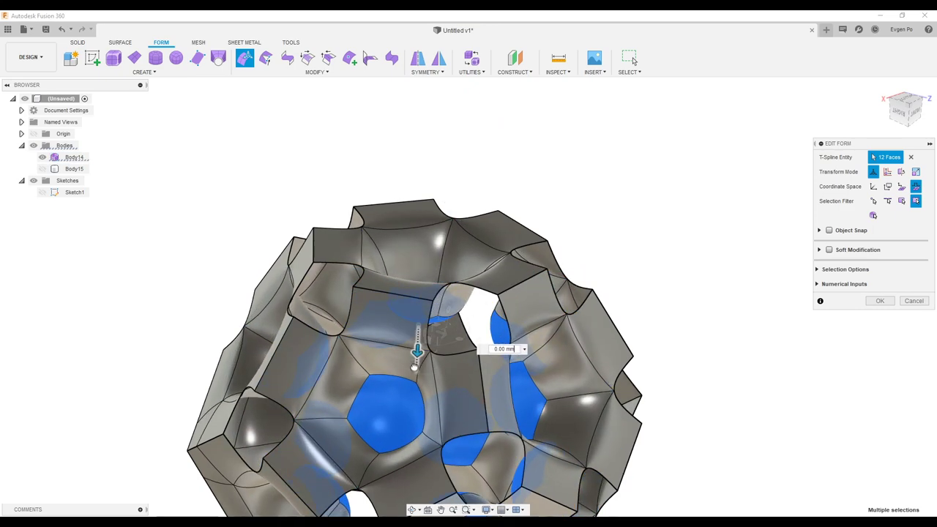
{"action": "middle_click_drag", "start_coordinate": [414, 366], "coordinate": [432, 344], "text": "shift"}
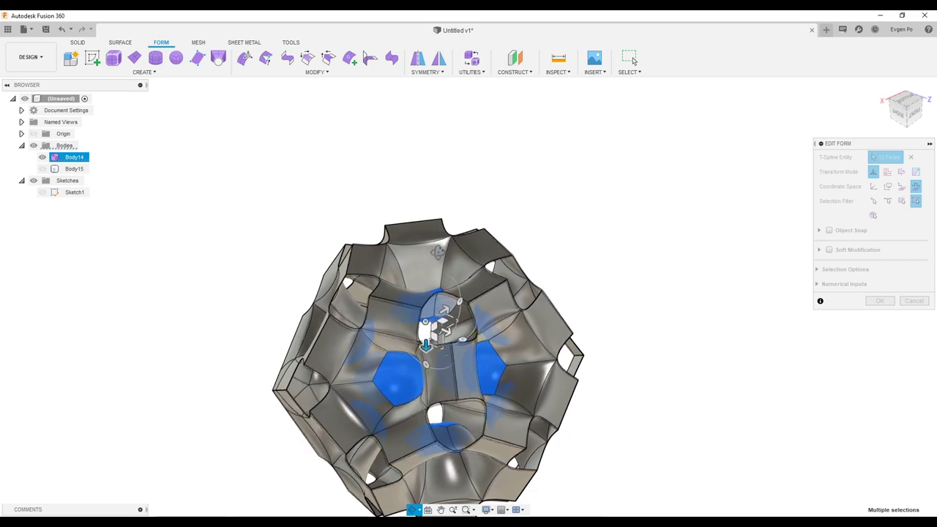
{"action": "middle_click_drag", "start_coordinate": [438, 251], "coordinate": [437, 428], "text": "shift"}
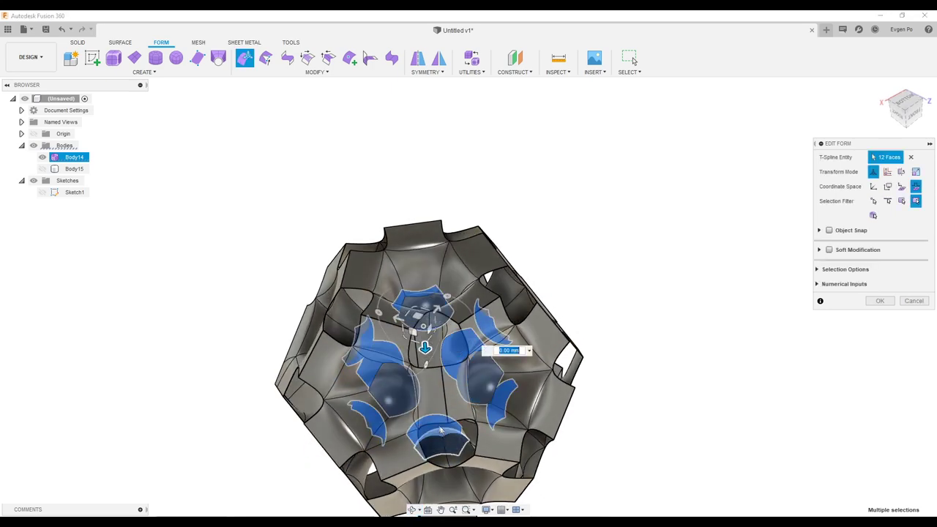
{"action": "middle_click_drag", "start_coordinate": [439, 429], "coordinate": [829, 337], "text": "shift"}
{"action": "left_click", "coordinate": [914, 301]}
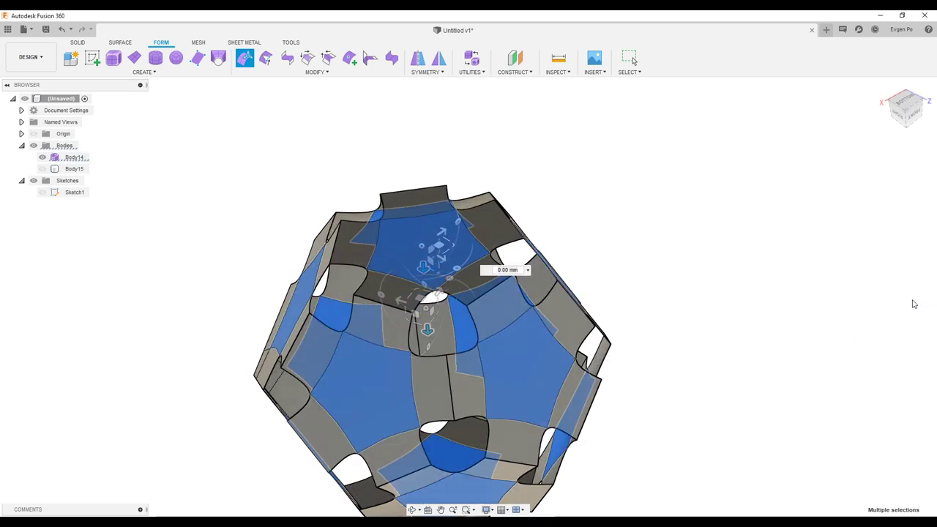
{"action": "mouse_move", "coordinate": [785, 308]}
{"action": "middle_mouse_down", "text": "shift"}
{"action": "mouse_move", "coordinate": [701, 271]}
{"action": "mouse_move", "coordinate": [438, 194]}
{"action": "middle_mouse_up", "text": "shift"}
{"action": "middle_click_drag", "start_coordinate": [661, 285], "coordinate": [567, 345], "text": "shift"}
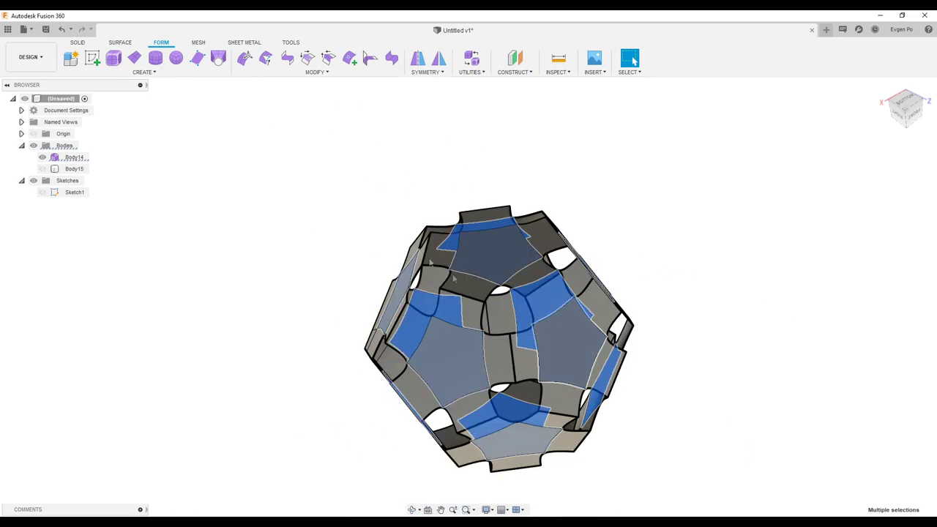
Crease the selected lattice edges sharp
{"action": "left_click", "coordinate": [331, 63]}
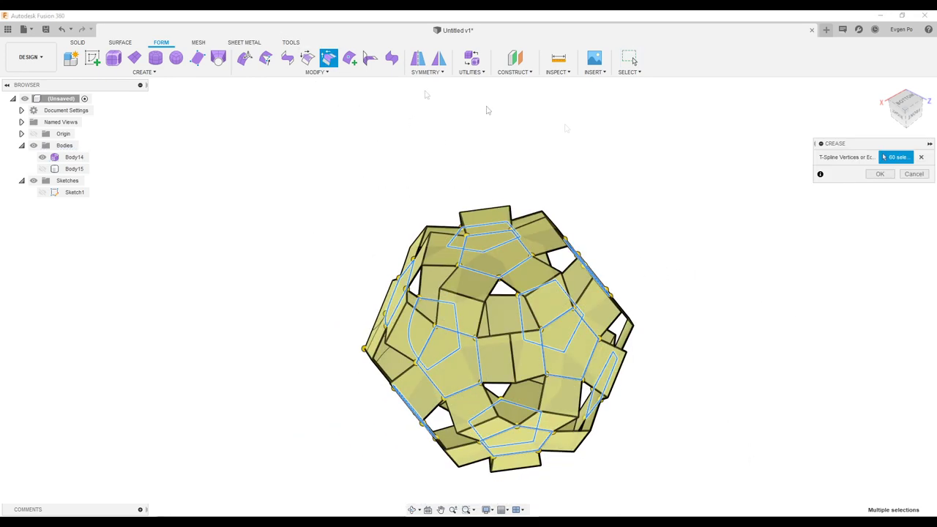
{"action": "left_click", "coordinate": [891, 180]}
{"action": "mouse_move", "coordinate": [884, 194]}
{"action": "middle_mouse_down", "text": "shift"}
{"action": "mouse_move", "coordinate": [760, 349]}
{"action": "mouse_move", "coordinate": [736, 300]}
{"action": "middle_mouse_up", "text": "shift"}
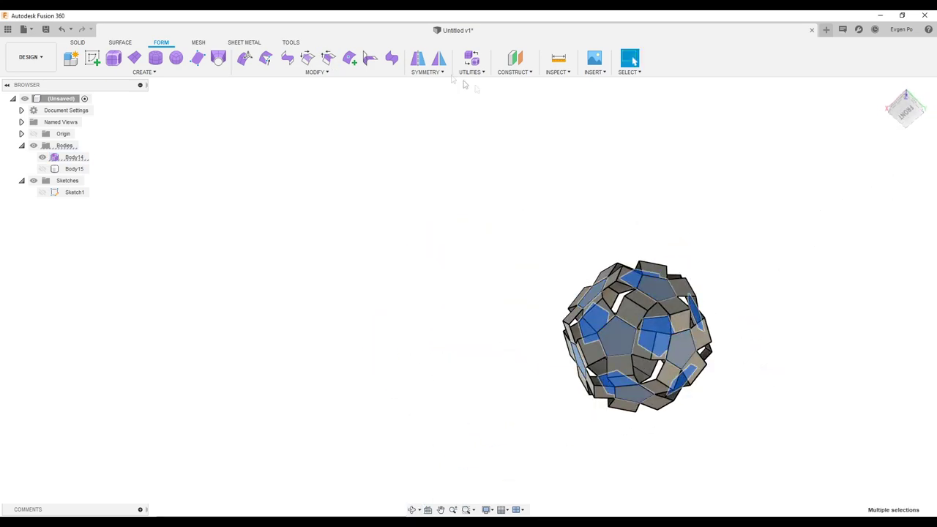
Push the selected pentagonal faces inward with Edit Form to a 5 mm offset
{"action": "left_click", "coordinate": [246, 63]}
{"action": "mouse_move", "coordinate": [753, 281]}
{"action": "middle_mouse_down", "text": "shift"}
{"action": "mouse_move", "coordinate": [759, 244]}
{"action": "mouse_move", "coordinate": [799, 224]}
{"action": "mouse_move", "coordinate": [734, 319]}
{"action": "middle_mouse_up", "text": "shift"}
{"action": "scroll", "coordinate": [623, 293], "scroll_direction": "up", "scroll_amount": 3}
{"action": "scroll", "coordinate": [621, 297], "scroll_direction": "up", "scroll_amount": 1}
{"action": "mouse_move", "coordinate": [617, 302]}
{"action": "left_mouse_down"}
{"action": "mouse_move", "coordinate": [619, 347]}
{"action": "mouse_move", "coordinate": [626, 328]}
{"action": "left_mouse_up"}
{"action": "scroll", "coordinate": [622, 322], "scroll_direction": "down", "scroll_amount": 3}
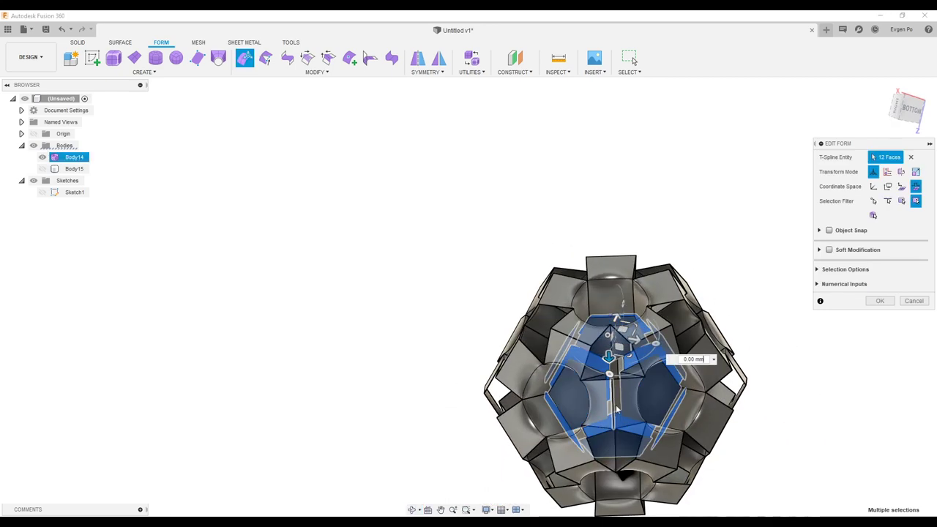
{"action": "scroll", "coordinate": [608, 356], "scroll_direction": "up", "scroll_amount": 3}
{"action": "scroll", "coordinate": [597, 264], "scroll_direction": "up", "scroll_amount": 3}
{"action": "left_click_drag", "start_coordinate": [588, 159], "coordinate": [591, 208]}
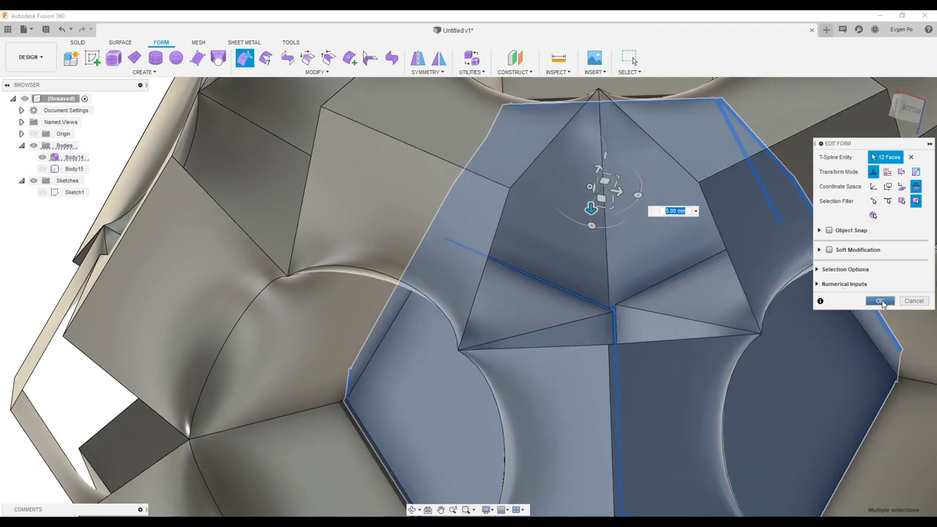
{"action": "left_click", "coordinate": [880, 301]}
Clear the face selection and look over the pushed faces from a new angle
{"action": "middle_click_drag", "start_coordinate": [882, 299], "coordinate": [729, 329], "text": "shift"}
{"action": "scroll", "coordinate": [728, 330], "scroll_direction": "down", "scroll_amount": 10}
{"action": "left_click", "coordinate": [445, 297]}
{"action": "mouse_move", "coordinate": [446, 297]}
{"action": "middle_mouse_down", "text": "shift"}
{"action": "mouse_move", "coordinate": [464, 319]}
{"action": "mouse_move", "coordinate": [456, 307]}
{"action": "mouse_move", "coordinate": [479, 301]}
{"action": "mouse_move", "coordinate": [442, 232]}
{"action": "mouse_move", "coordinate": [431, 284]}
{"action": "mouse_move", "coordinate": [454, 310]}
{"action": "middle_mouse_up", "text": "shift"}
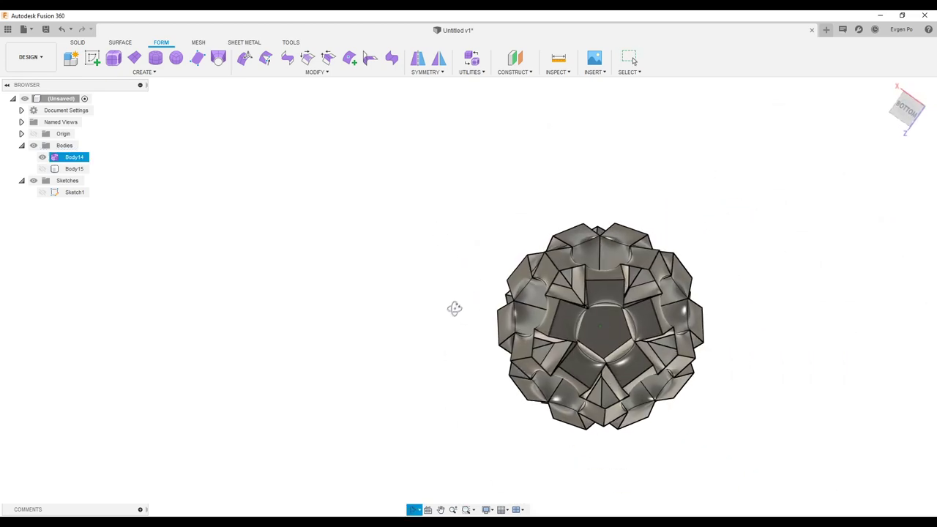
{"action": "key", "text": "Escape"}
Window-select the whole lattice and crease all 60 of its edges
{"action": "left_click_drag", "start_coordinate": [429, 192], "coordinate": [808, 503]}
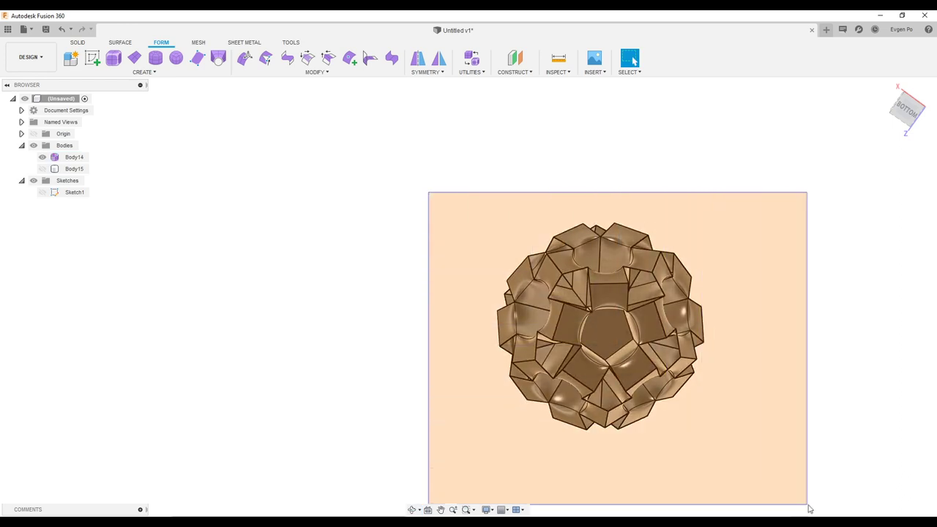
{"action": "left_click", "coordinate": [328, 59]}
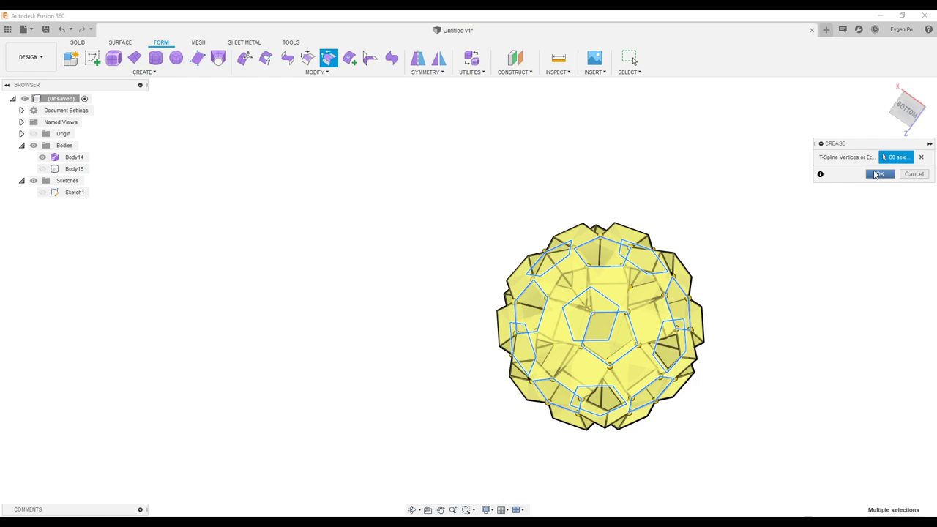
{"action": "left_click", "coordinate": [877, 174]}
Measure the 0.654 mm gap between two neighbouring edges at a lattice corner
{"action": "middle_click_drag", "start_coordinate": [806, 235], "coordinate": [797, 178], "text": "shift"}
{"action": "scroll", "coordinate": [549, 380], "scroll_direction": "up", "scroll_amount": 10}
{"action": "key", "text": "i"}
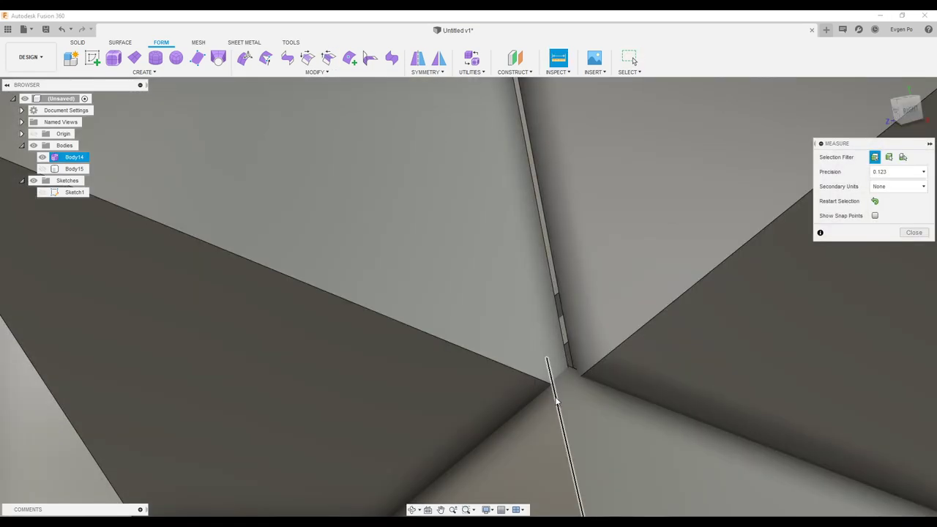
{"action": "left_click", "coordinate": [583, 380]}
{"action": "left_click", "coordinate": [589, 380]}
{"action": "scroll", "coordinate": [573, 387], "scroll_direction": "up", "scroll_amount": 3}
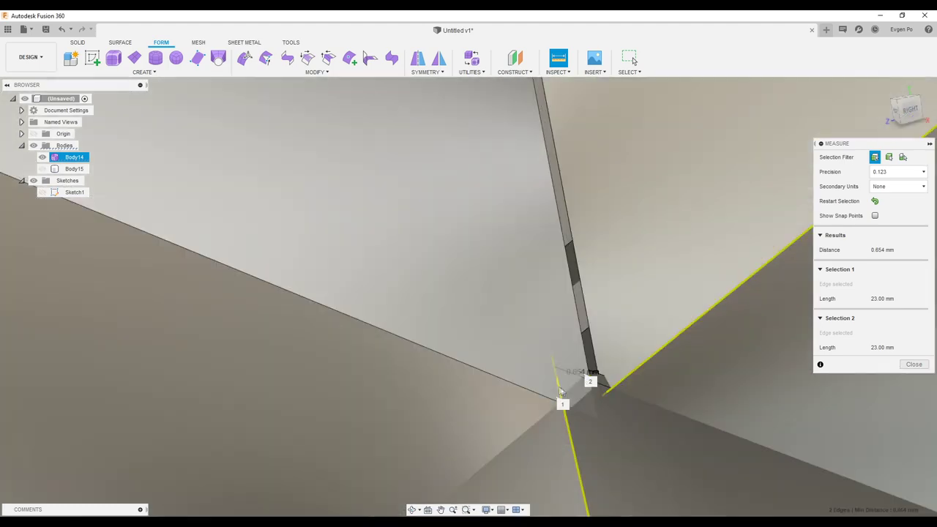
{"action": "middle_click_drag", "start_coordinate": [571, 389], "coordinate": [697, 356], "text": "shift"}
{"action": "key", "text": "Escape"}
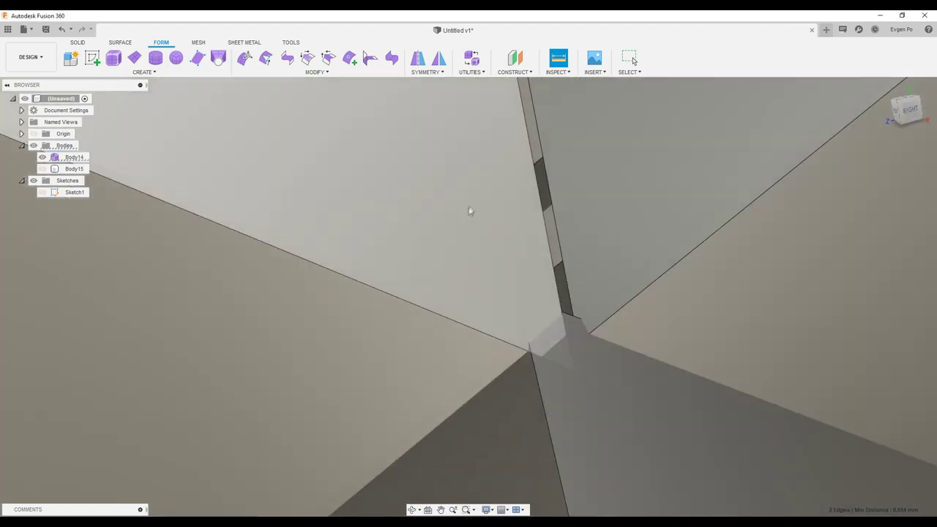
{"action": "middle_click_drag", "start_coordinate": [469, 212], "coordinate": [501, 224], "text": "shift"}
{"action": "scroll", "coordinate": [501, 224], "scroll_direction": "down", "scroll_amount": 5}
{"action": "scroll", "coordinate": [564, 279], "scroll_direction": "down", "scroll_amount": 5}
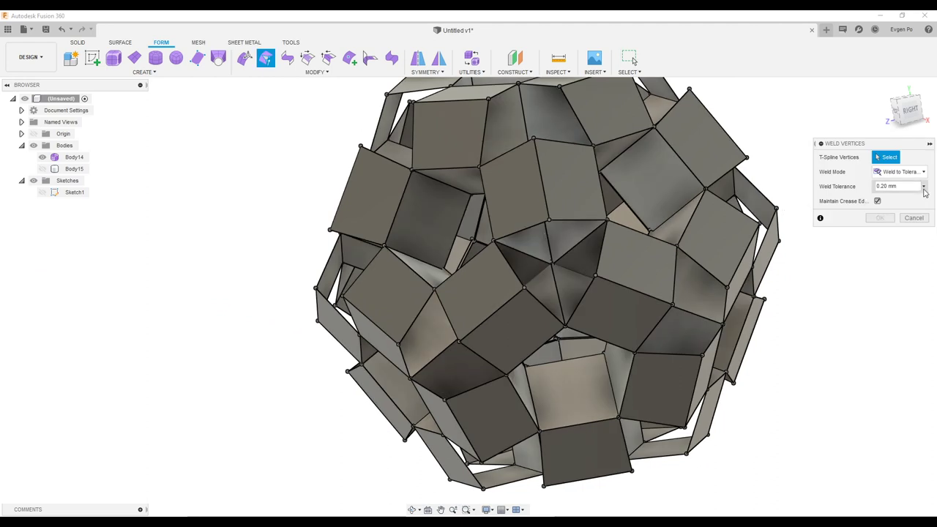
Weld all lattice vertices using Weld to Tolerance at 0.70 mm
{"action": "left_click", "coordinate": [924, 173]}
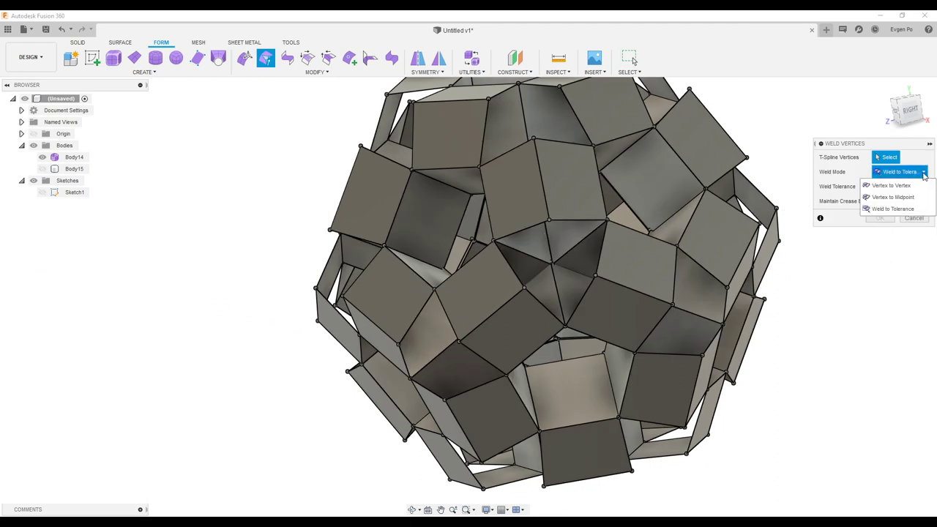
{"action": "left_click", "coordinate": [905, 210]}
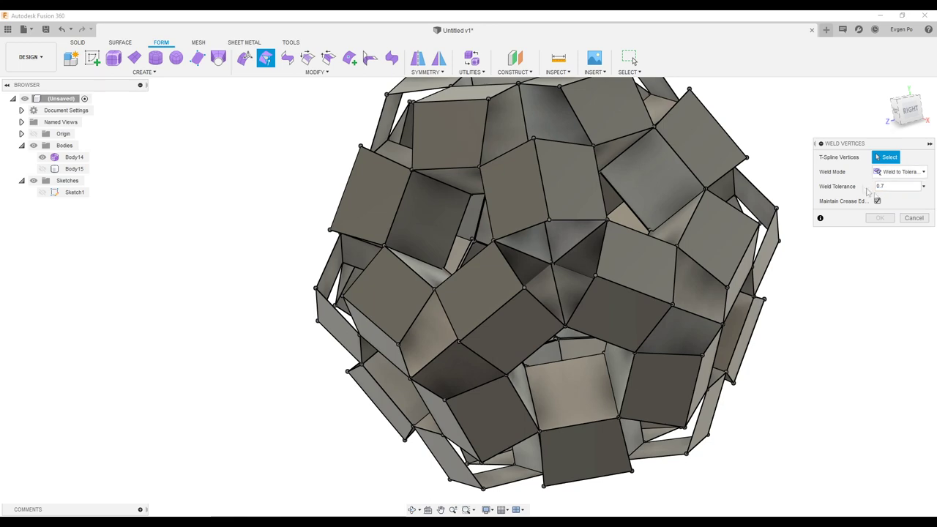
{"action": "scroll", "coordinate": [811, 309], "scroll_direction": "down", "scroll_amount": 3}
{"action": "left_click_drag", "start_coordinate": [452, 154], "coordinate": [894, 458]}
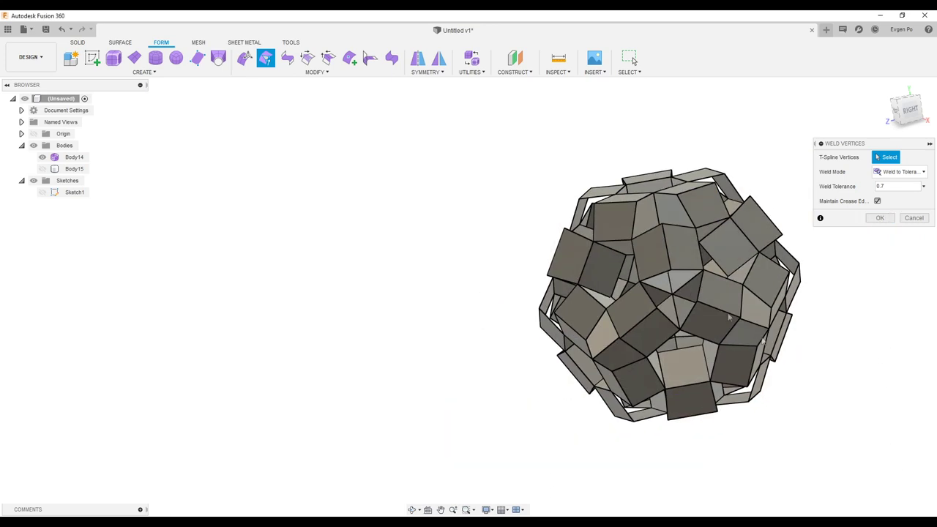
{"action": "left_click", "coordinate": [880, 218]}
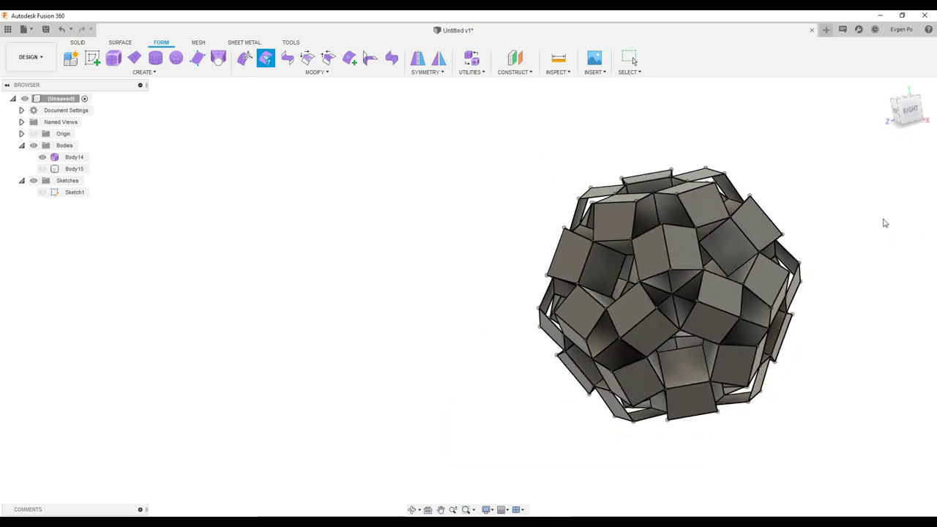
Reselect the lattice, reopen Weld Vertices, then cancel it
{"action": "mouse_move", "coordinate": [478, 125]}
{"action": "left_mouse_down"}
{"action": "mouse_move", "coordinate": [868, 460]}
{"action": "mouse_move", "coordinate": [886, 464]}
{"action": "left_mouse_up"}
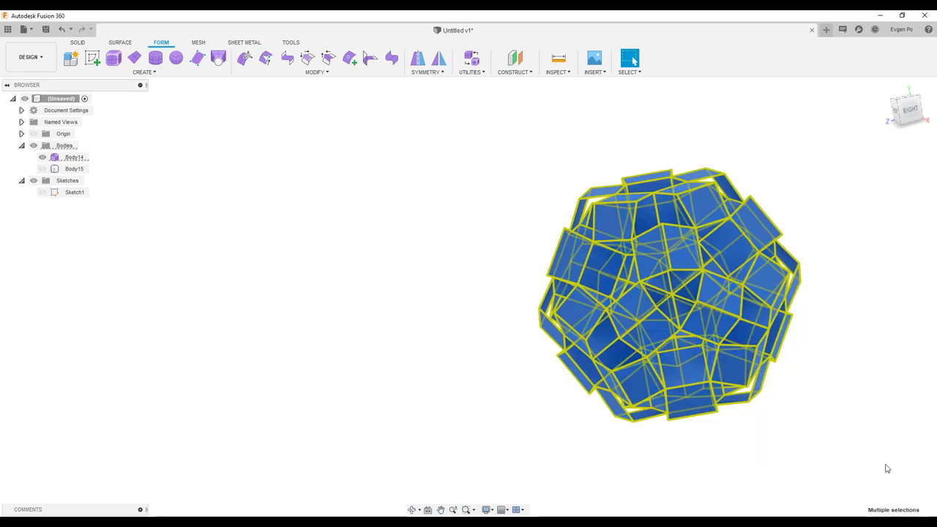
{"action": "left_click", "coordinate": [267, 60]}
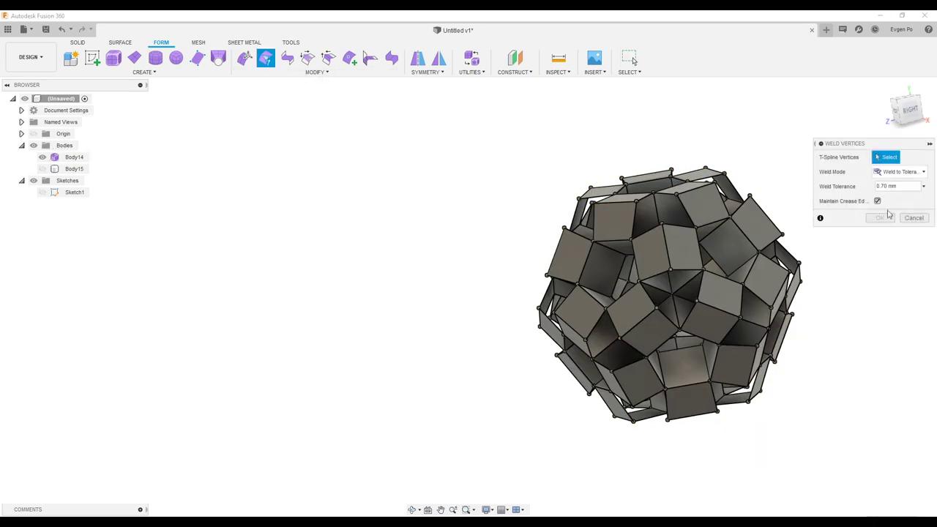
{"action": "left_click_drag", "start_coordinate": [890, 458], "coordinate": [914, 470]}
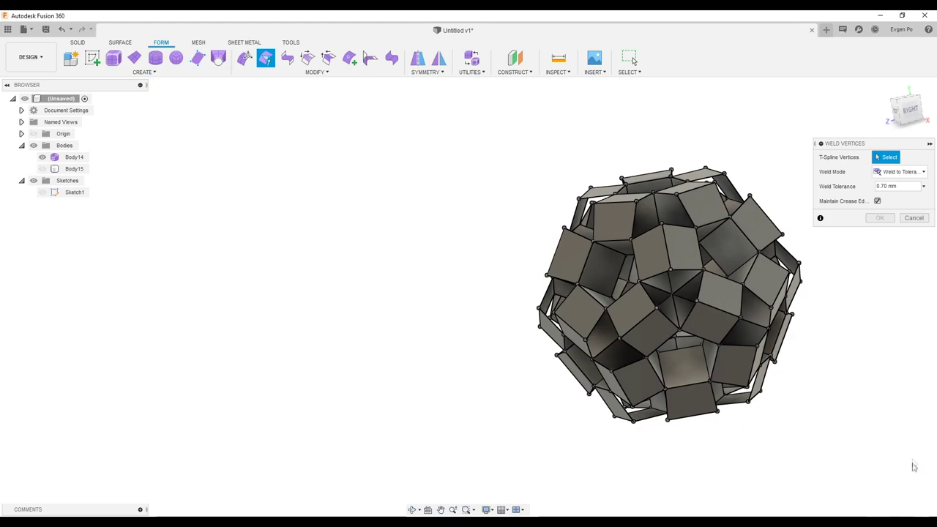
{"action": "key", "text": "Escape"}
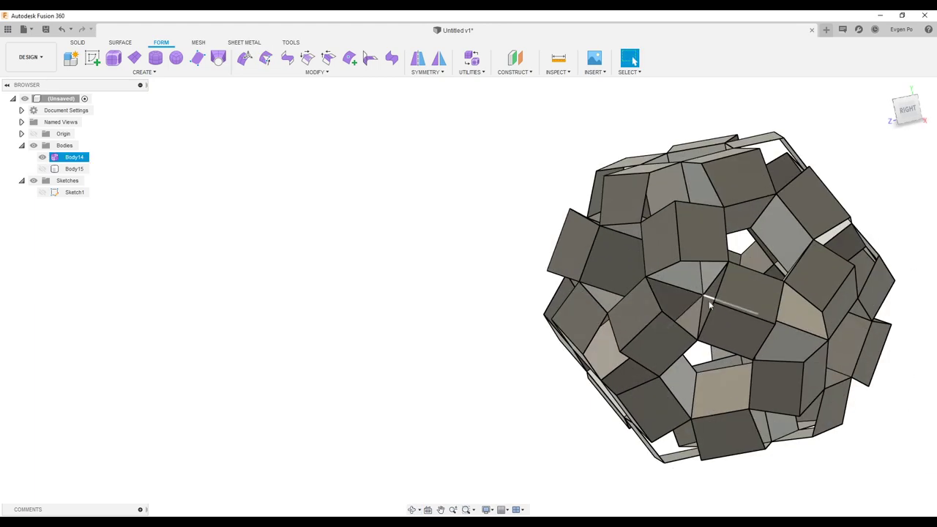
Orbit to a front-facing view and window-select the entire T-spline body
{"action": "scroll", "coordinate": [703, 293], "scroll_direction": "up", "scroll_amount": 10}
{"action": "middle_click_drag", "start_coordinate": [700, 290], "coordinate": [680, 293], "text": "shift"}
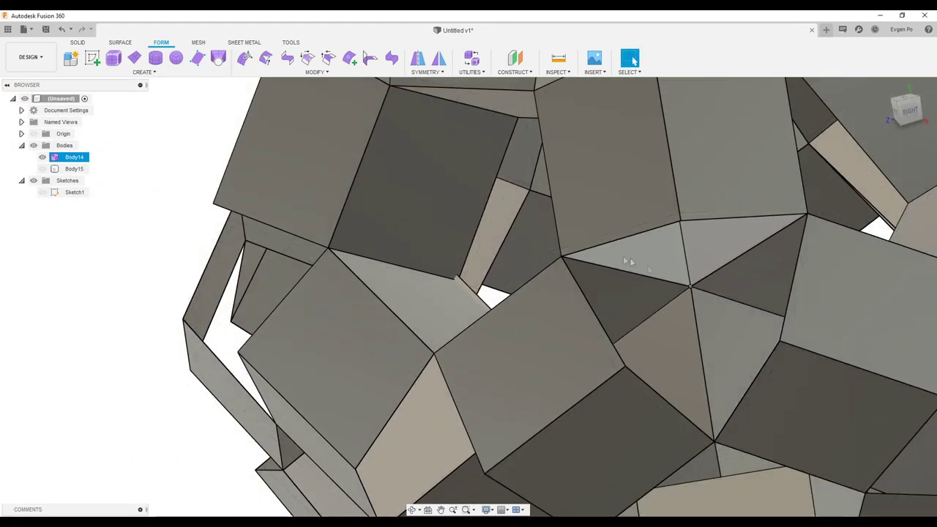
{"action": "scroll", "coordinate": [680, 294], "scroll_direction": "down", "scroll_amount": 3}
{"action": "scroll", "coordinate": [688, 289], "scroll_direction": "down", "scroll_amount": 3}
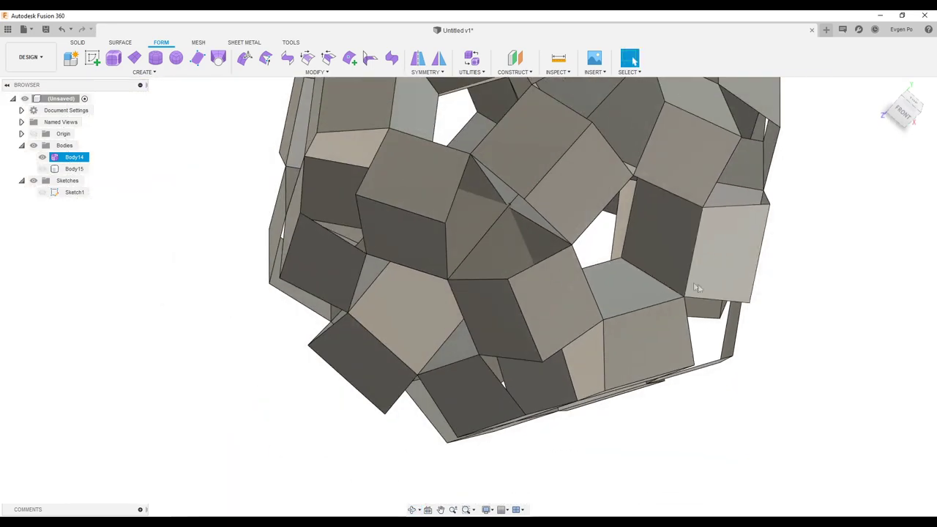
{"action": "middle_click_drag", "start_coordinate": [700, 286], "coordinate": [596, 238], "text": "shift"}
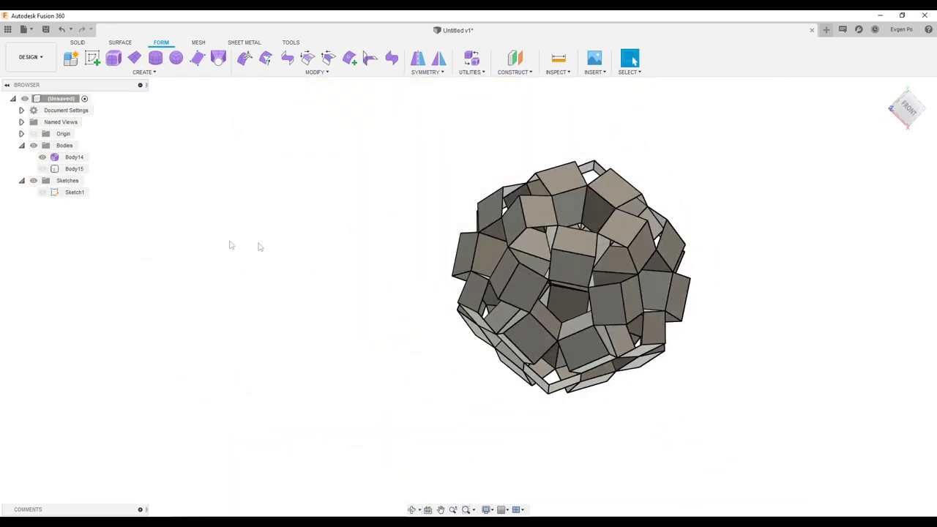
{"action": "left_click_drag", "start_coordinate": [381, 140], "coordinate": [858, 451]}
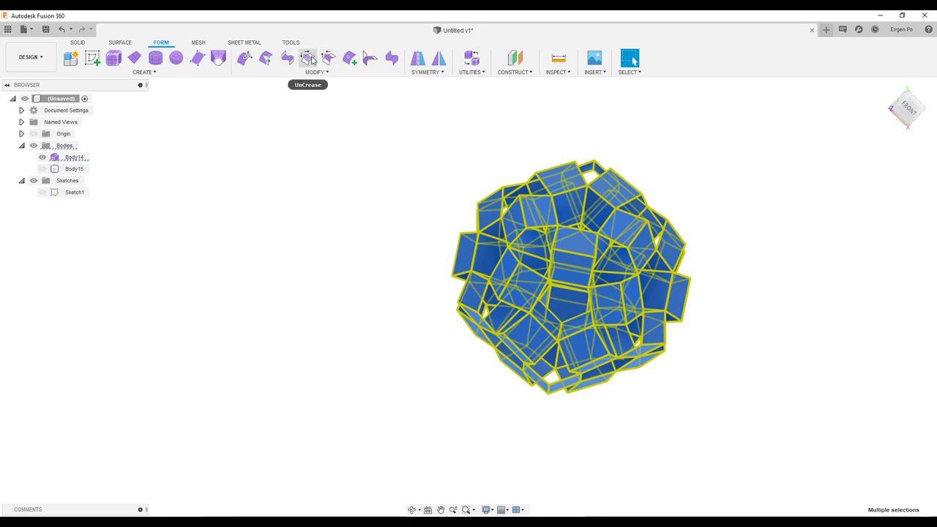
Uncrease the selected lattice geometry to smooth it, then zoom into one of its holes
{"action": "left_click", "coordinate": [311, 59]}
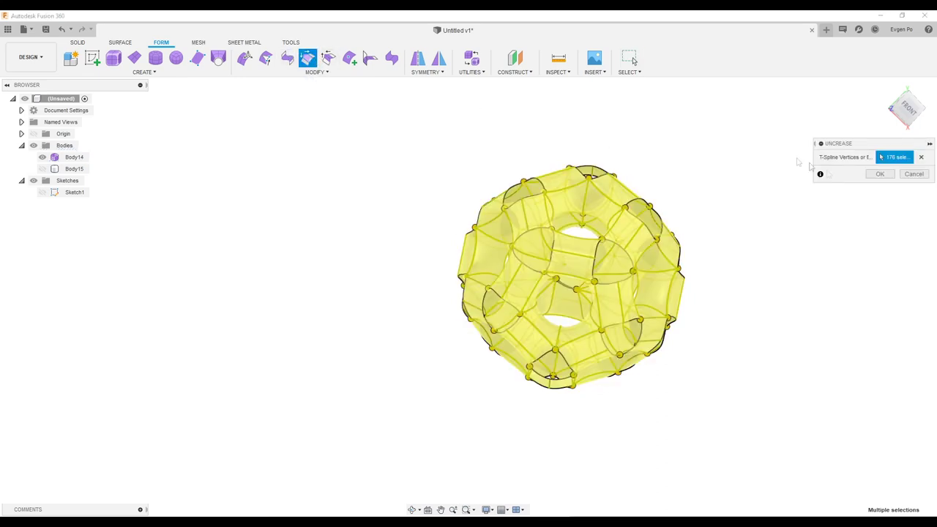
{"action": "left_click", "coordinate": [890, 178]}
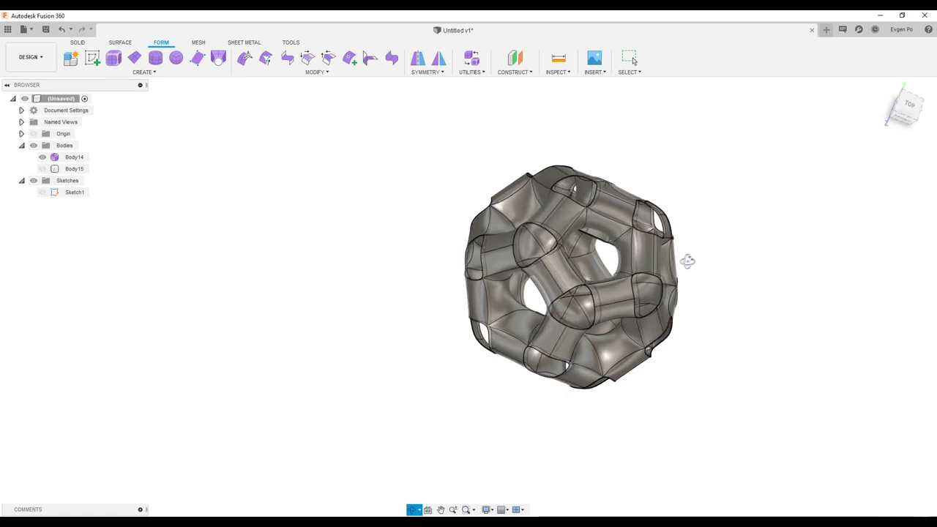
{"action": "scroll", "coordinate": [546, 255], "scroll_direction": "up", "scroll_amount": 3}
{"action": "middle_click_drag", "start_coordinate": [546, 255], "coordinate": [635, 62], "text": "shift"}
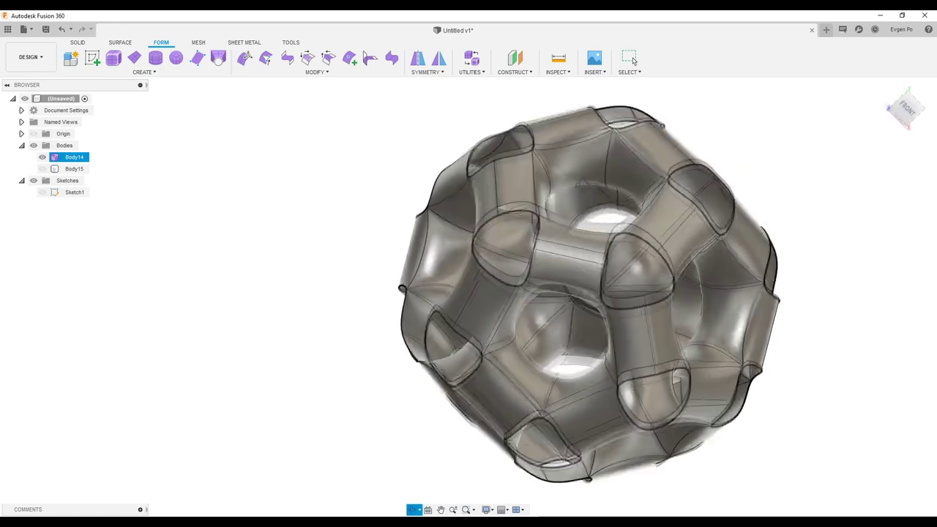
{"action": "middle_click_drag", "start_coordinate": [583, 187], "coordinate": [574, 240], "text": "shift"}
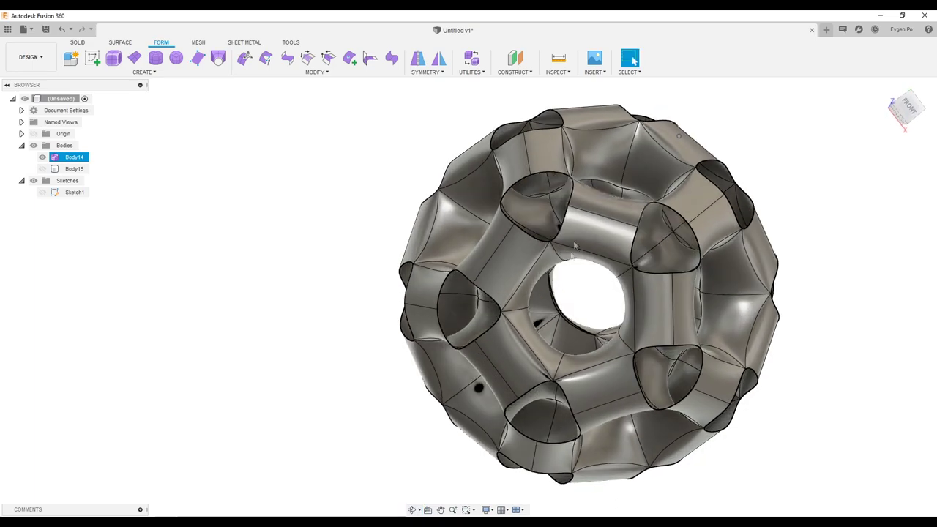
{"action": "scroll", "coordinate": [598, 335], "scroll_direction": "up", "scroll_amount": 3}
{"action": "scroll", "coordinate": [575, 356], "scroll_direction": "up", "scroll_amount": 2}
{"action": "scroll", "coordinate": [566, 355], "scroll_direction": "up", "scroll_amount": 2}
{"action": "middle_click_drag", "start_coordinate": [566, 355], "coordinate": [534, 354], "text": "shift"}
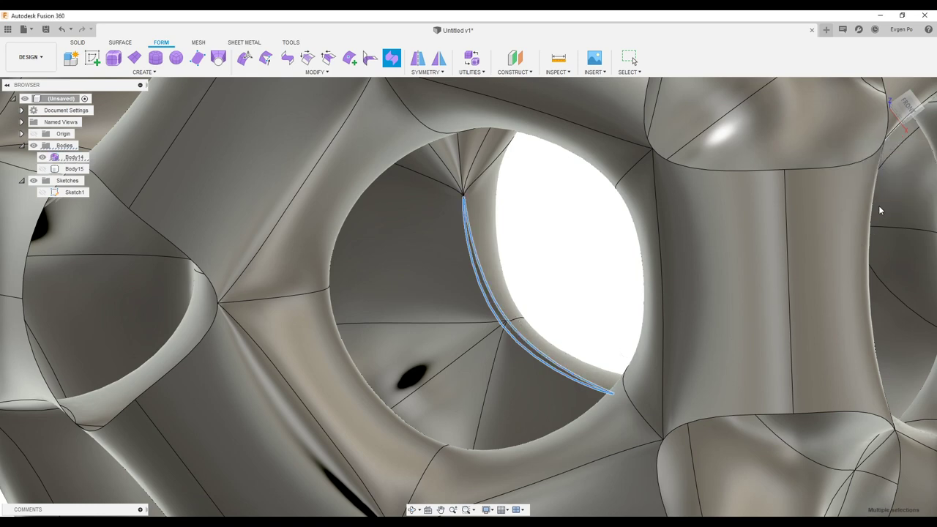
Delete the stray edge inside the hole and re-centre the lattice
{"action": "key", "text": "Delete"}
{"action": "scroll", "coordinate": [648, 224], "scroll_direction": "down", "scroll_amount": 10}
{"action": "scroll", "coordinate": [579, 231], "scroll_direction": "down", "scroll_amount": 2}
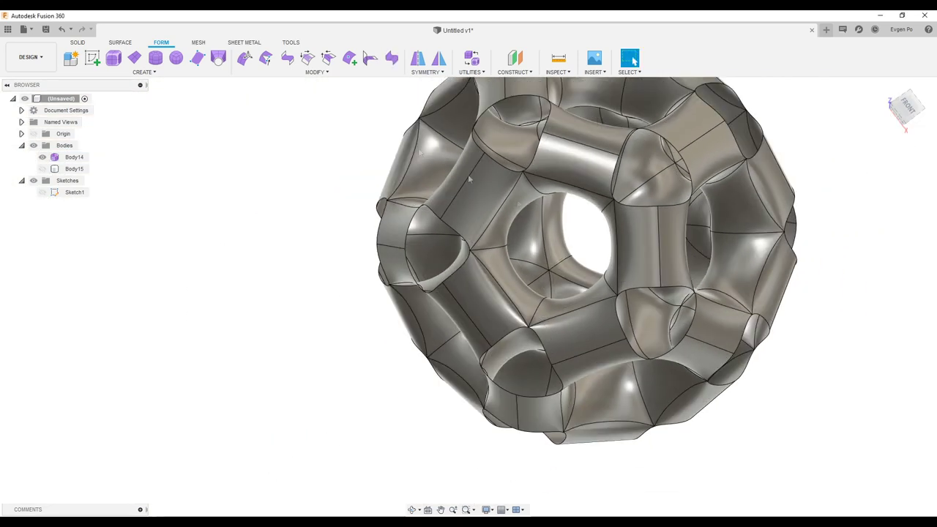
{"action": "middle_click_drag", "start_coordinate": [393, 65], "coordinate": [634, 61], "text": "shift"}
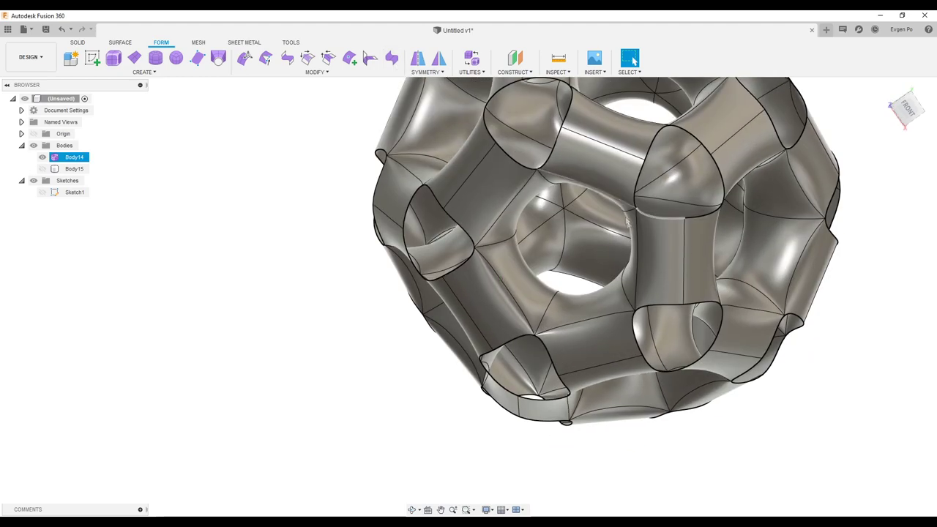
{"action": "mouse_move", "coordinate": [627, 221]}
{"action": "middle_mouse_down", "text": "shift"}
{"action": "mouse_move", "coordinate": [718, 256]}
{"action": "mouse_move", "coordinate": [578, 275]}
{"action": "mouse_move", "coordinate": [599, 267]}
{"action": "mouse_move", "coordinate": [593, 259]}
{"action": "middle_mouse_up", "text": "shift"}
{"action": "scroll", "coordinate": [585, 273], "scroll_direction": "up", "scroll_amount": 3}
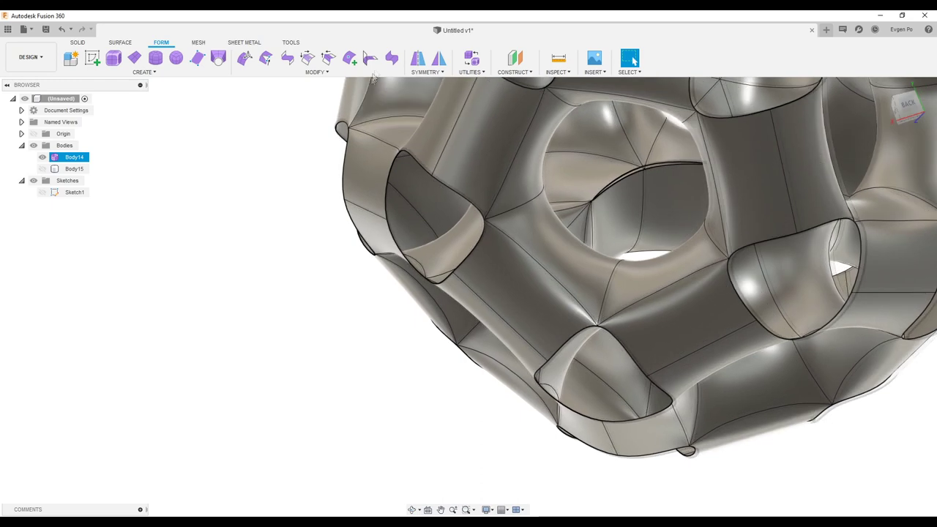
Merge the chosen edge pair with Merge Edge, then select Body14
{"action": "left_click", "coordinate": [392, 64]}
{"action": "scroll", "coordinate": [648, 182], "scroll_direction": "up", "scroll_amount": 2}
{"action": "scroll", "coordinate": [647, 182], "scroll_direction": "up", "scroll_amount": 2}
{"action": "scroll", "coordinate": [625, 164], "scroll_direction": "up", "scroll_amount": 1}
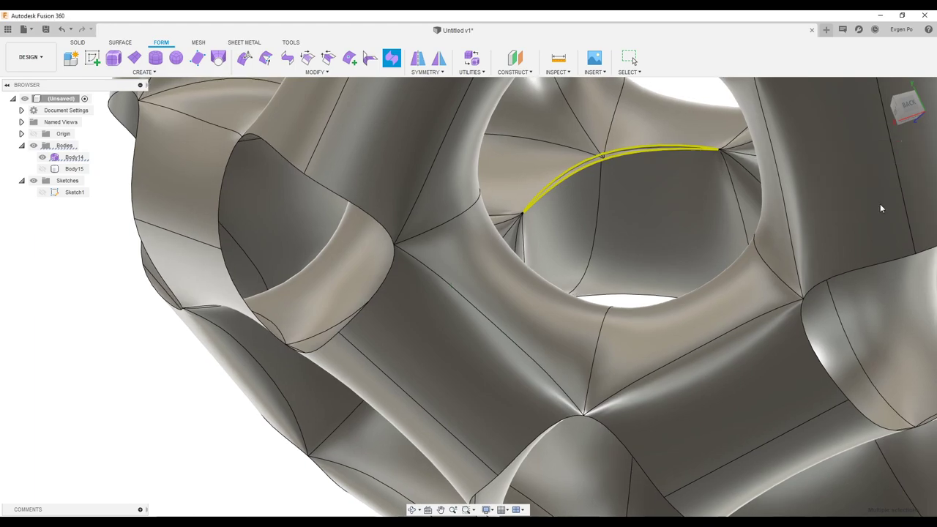
{"action": "left_click", "coordinate": [881, 209]}
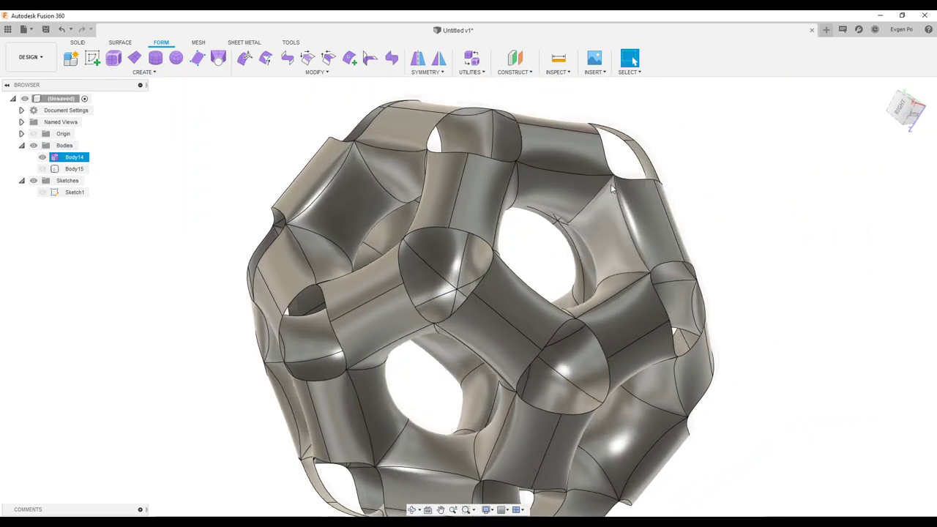
{"action": "key", "text": "Escape"}
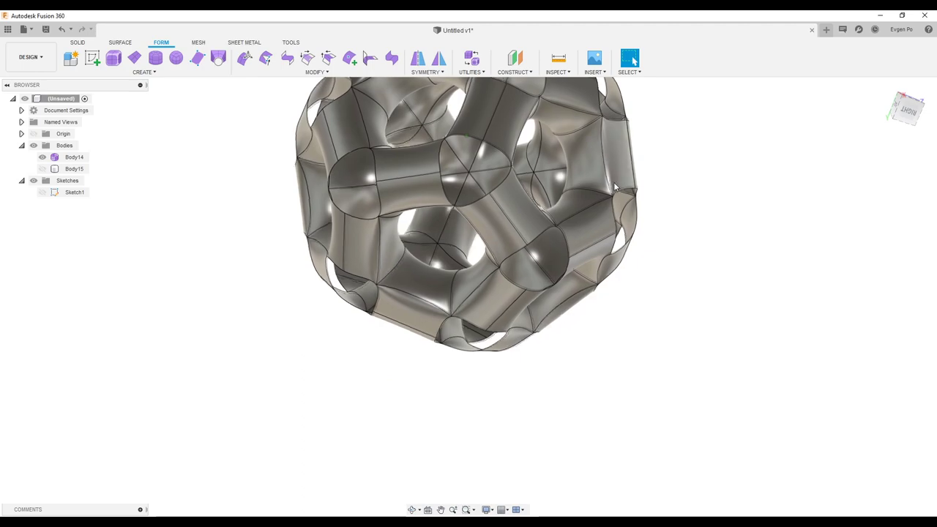
{"action": "left_click", "coordinate": [615, 188]}
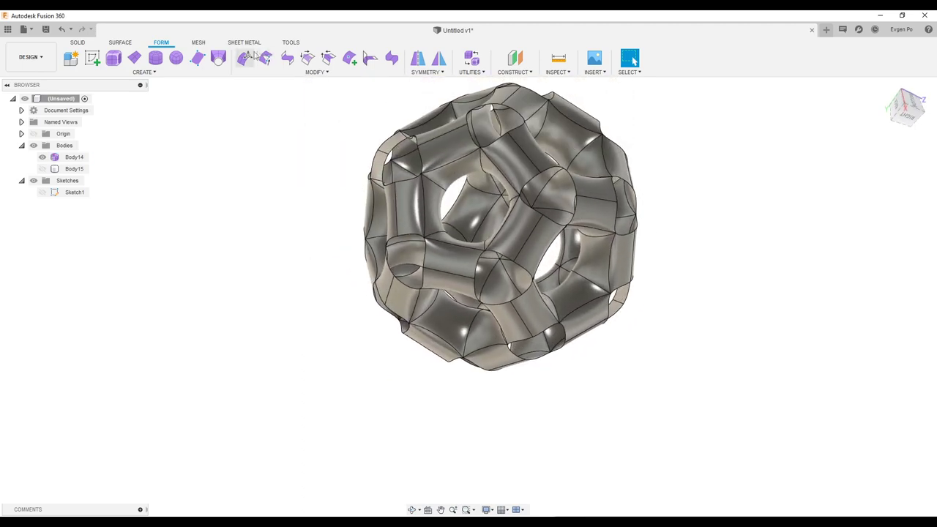
{"action": "left_click", "coordinate": [491, 174]}
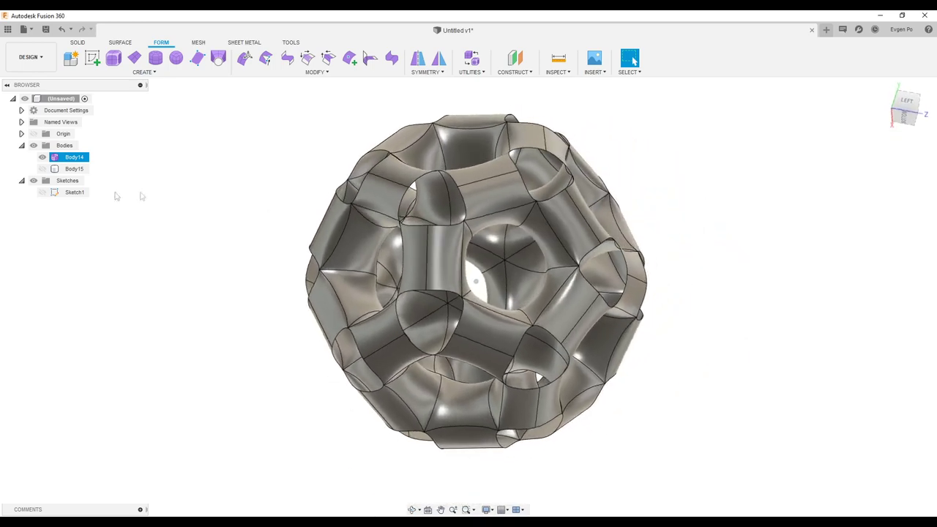
{"action": "right_click", "coordinate": [79, 158]}
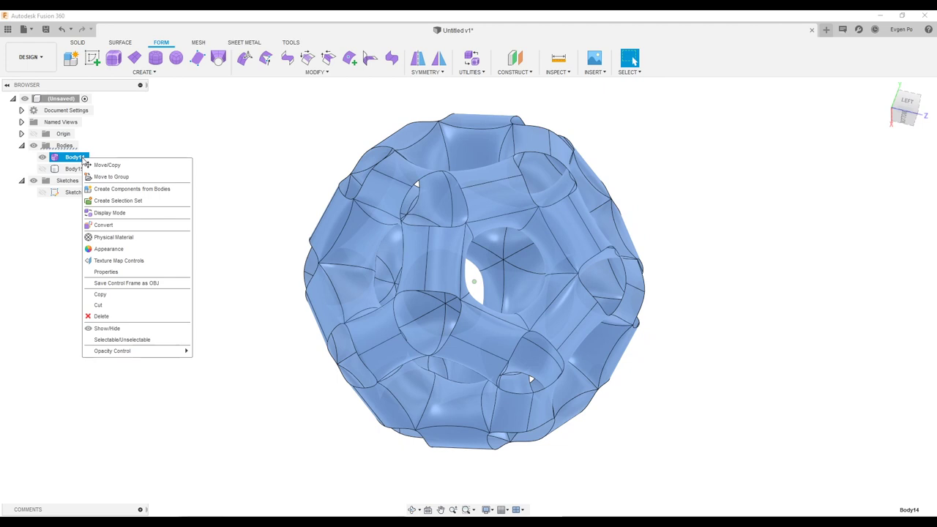
{"action": "left_click", "coordinate": [149, 113]}
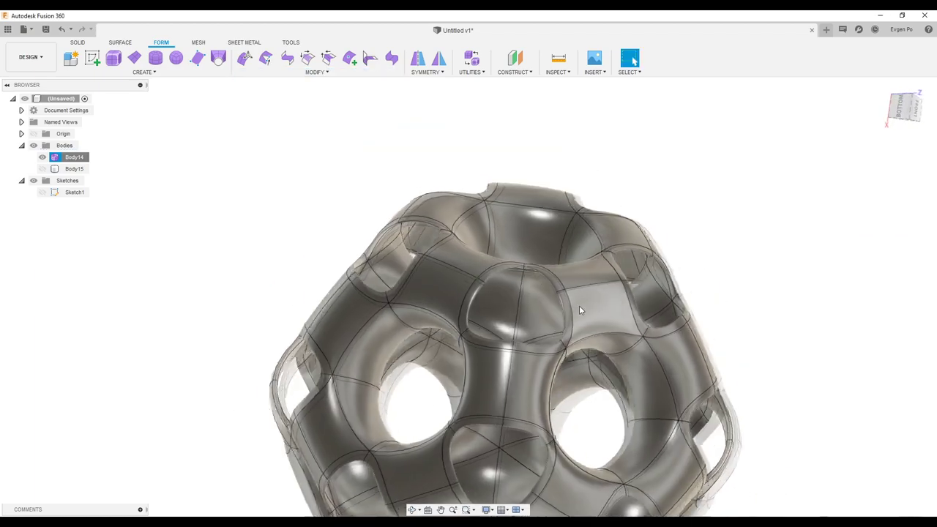
{"action": "mouse_move", "coordinate": [580, 305]}
{"action": "middle_mouse_down", "text": "shift"}
{"action": "mouse_move", "coordinate": [582, 253]}
{"action": "mouse_move", "coordinate": [603, 241]}
{"action": "middle_mouse_up", "text": "shift"}
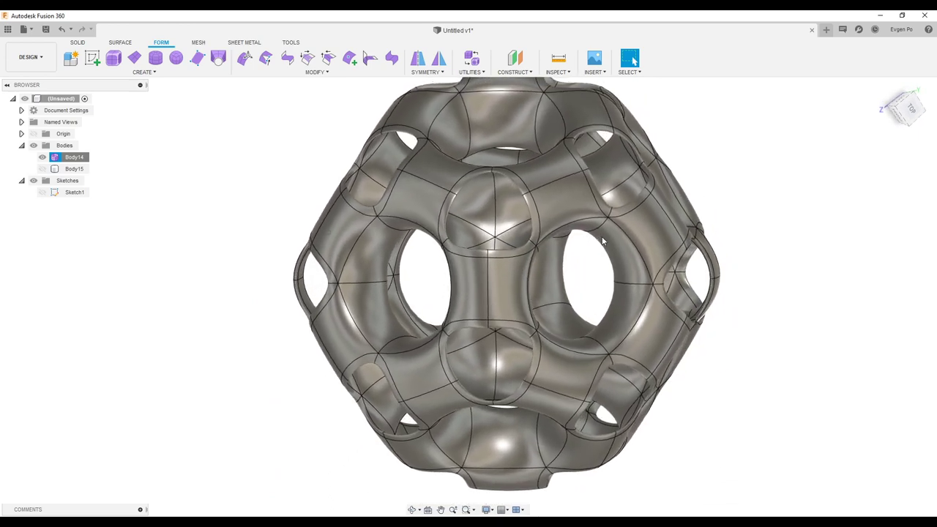
{"action": "left_click", "coordinate": [41, 67]}
{"action": "left_click", "coordinate": [49, 115]}
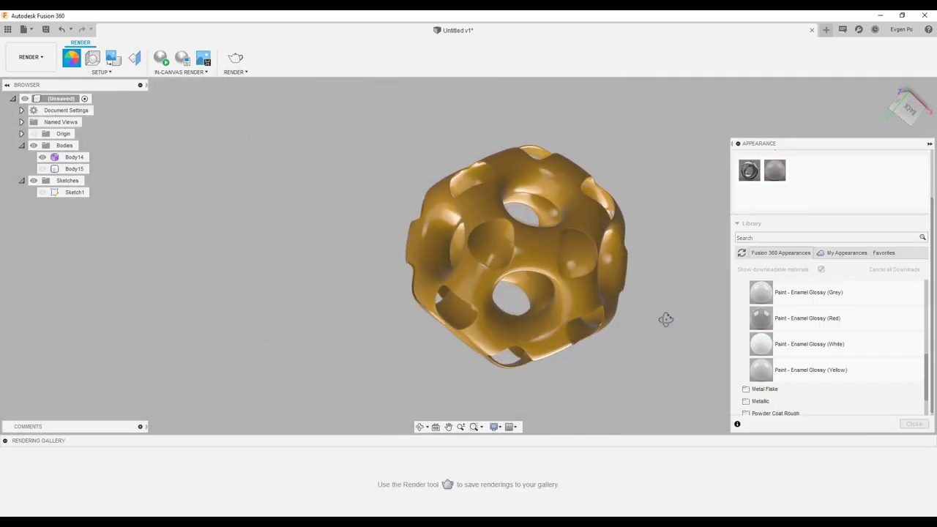
Orbit the yellow glossy lattice and switch back to the Design workspace
{"action": "middle_click_drag", "start_coordinate": [666, 319], "coordinate": [598, 270], "text": "shift"}
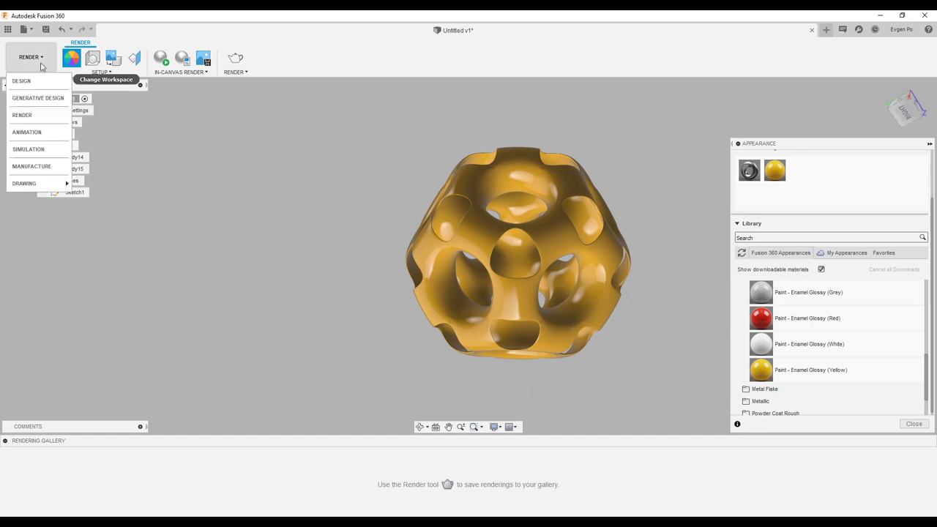
{"action": "left_click", "coordinate": [21, 81]}
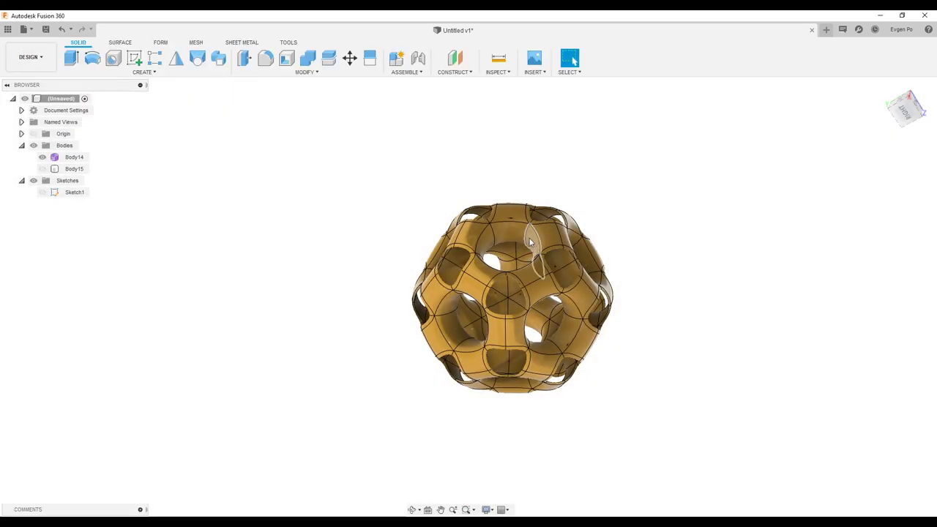
Convert the yellow T-spline lattice Body14 to a solid BRep body, Body16
{"action": "middle_click_drag", "start_coordinate": [531, 244], "coordinate": [574, 62], "text": "shift"}
{"action": "middle_click_drag", "start_coordinate": [503, 265], "coordinate": [489, 258], "text": "shift"}
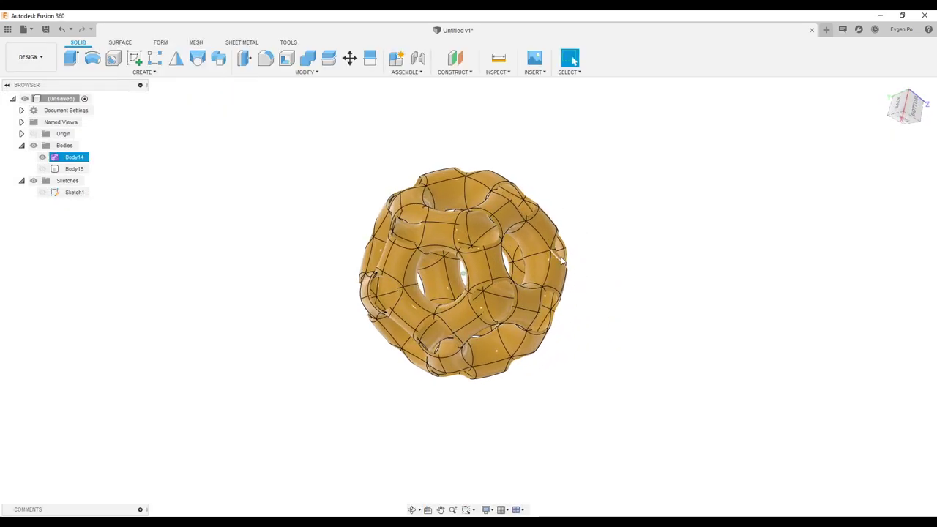
{"action": "middle_click_drag", "start_coordinate": [561, 260], "coordinate": [561, 260], "text": "shift"}
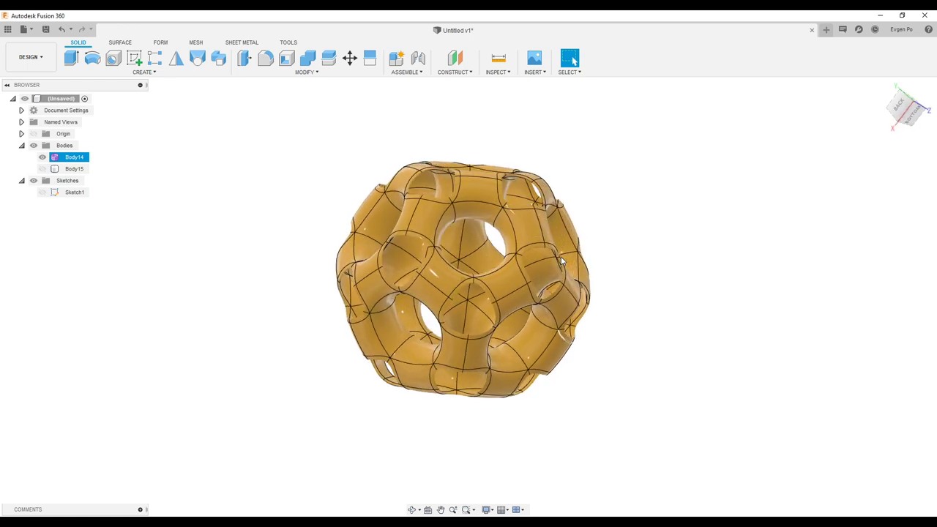
{"action": "right_click", "coordinate": [67, 160]}
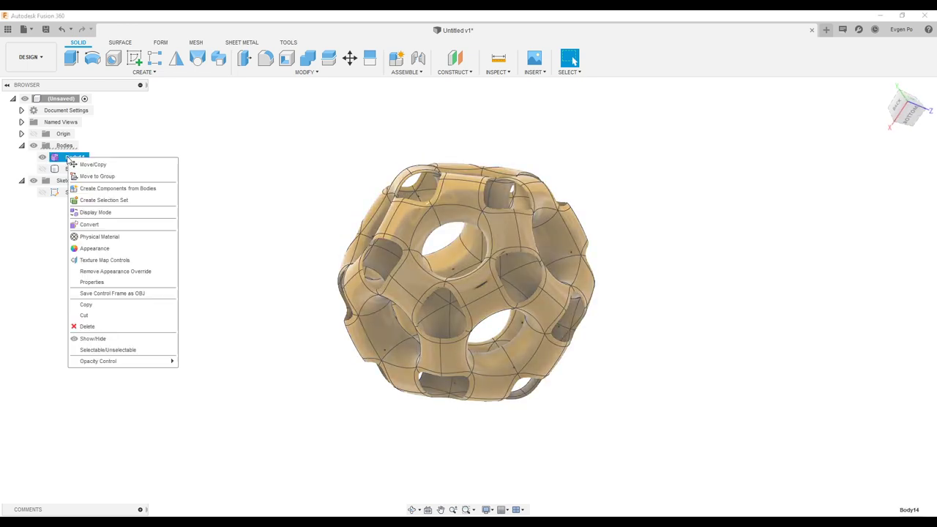
{"action": "left_click", "coordinate": [105, 224]}
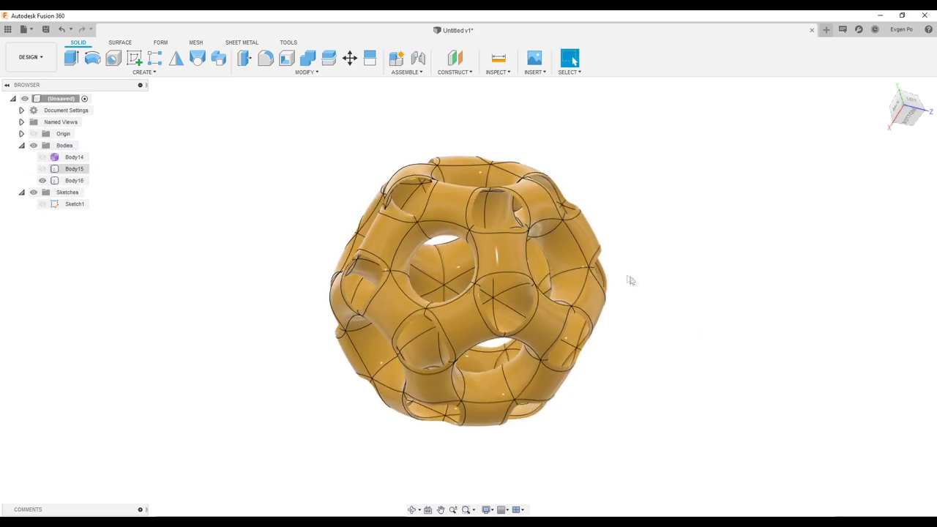
{"action": "left_click", "coordinate": [74, 181]}
{"action": "middle_click_drag", "start_coordinate": [402, 233], "coordinate": [528, 79], "text": "shift"}
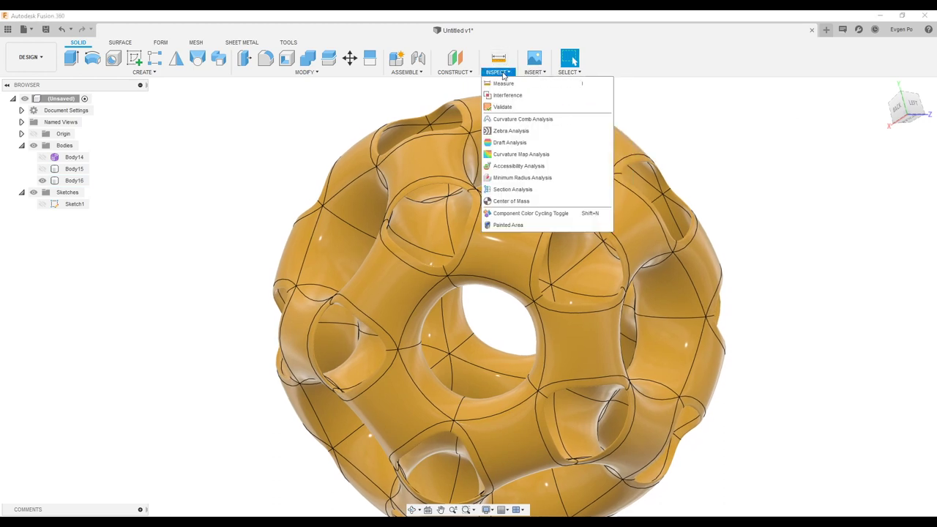
{"action": "left_click", "coordinate": [499, 130]}
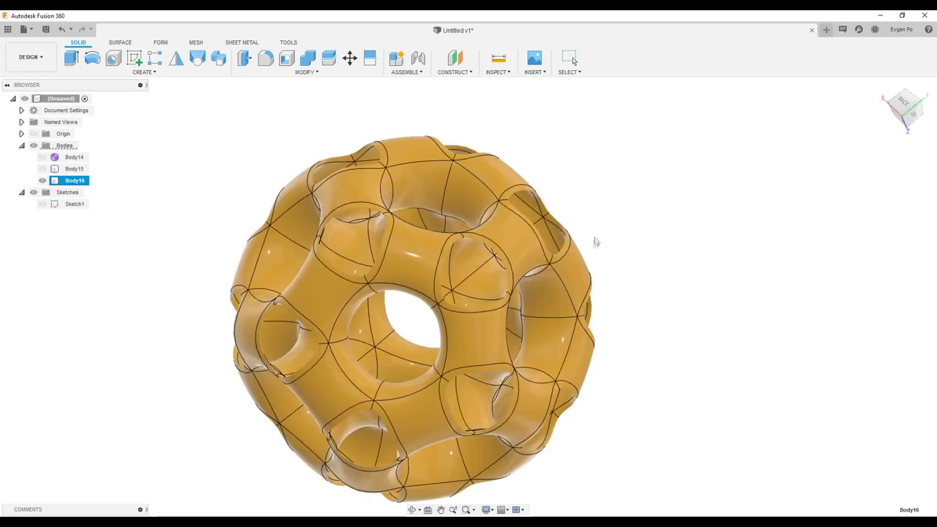
{"action": "key", "text": "Escape"}
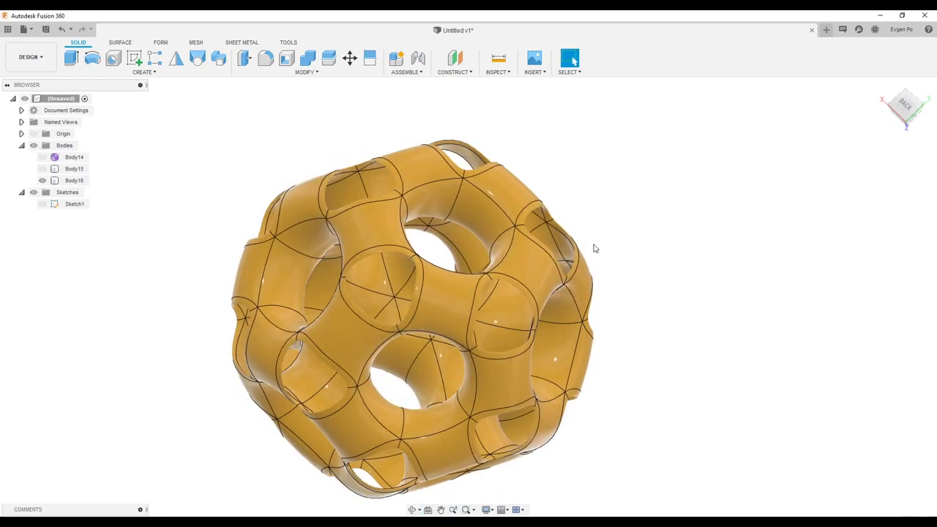